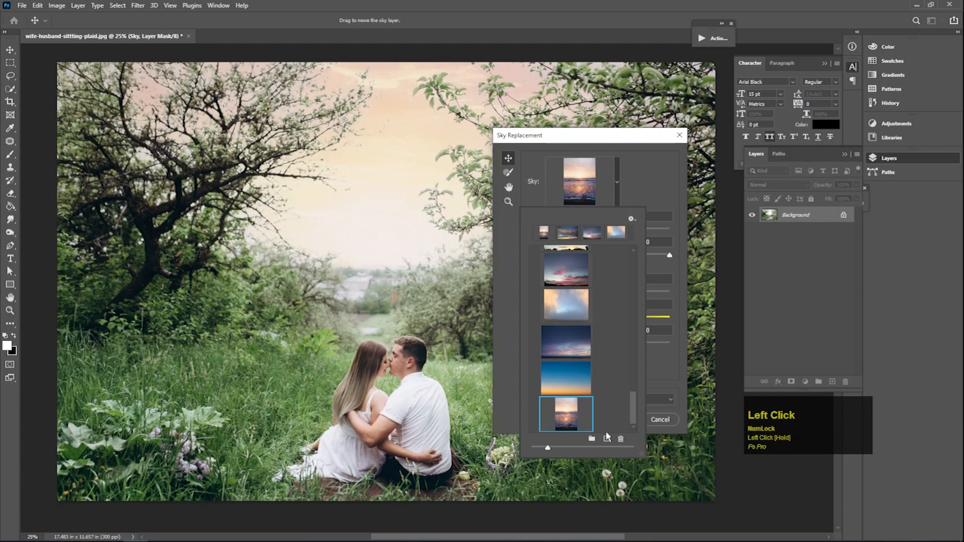
Step: Import a blue-and-orange sunset image into the sky presets and choose it as the replacement sky
left_click(607, 439)
left_click(288, 199)
left_click(847, 493)
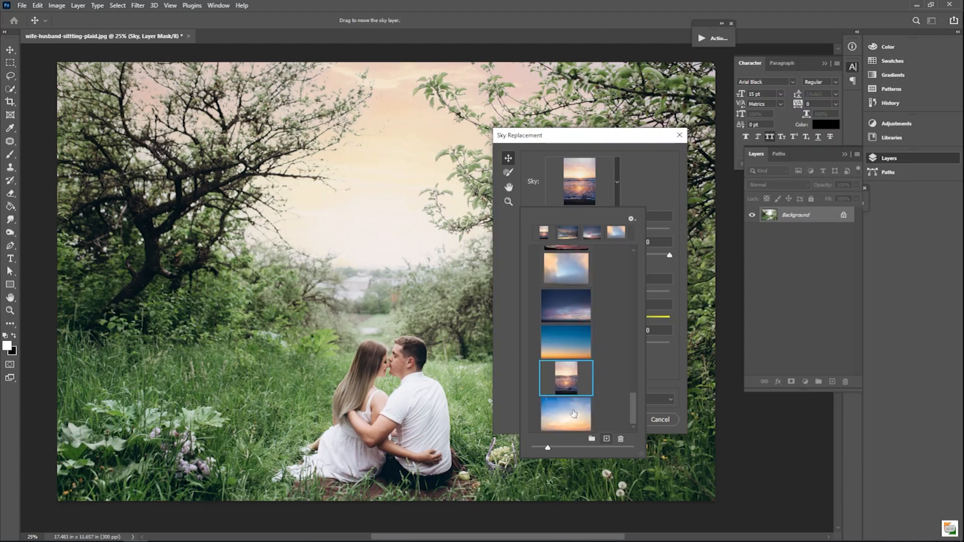
left_click(573, 414)
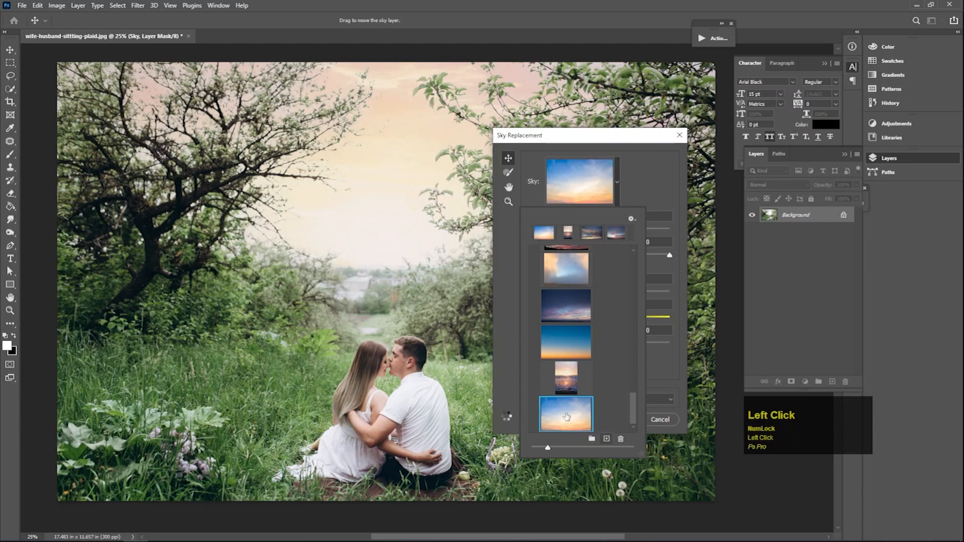
mouse_move(633, 411)
left_mouse_down()
mouse_move(631, 381)
mouse_move(626, 423)
left_mouse_up()
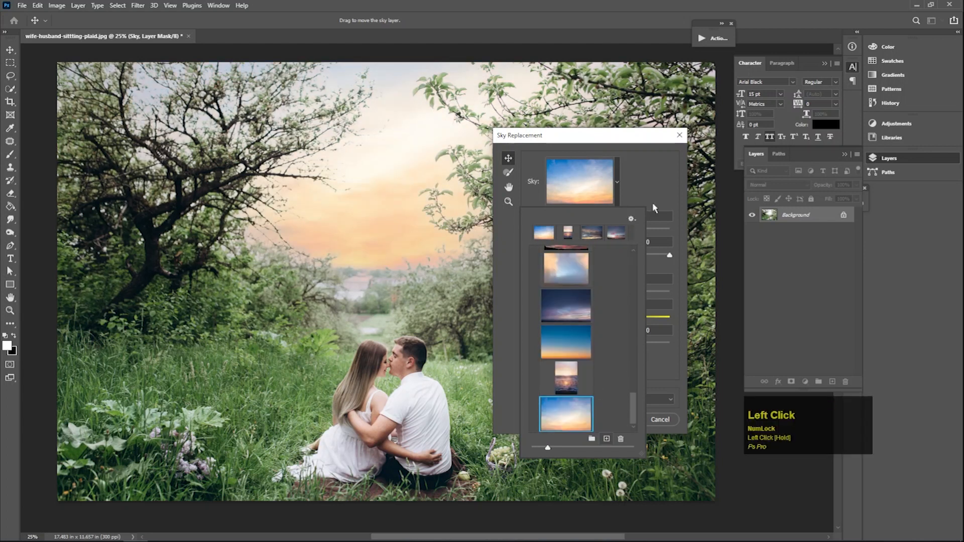
left_click(649, 185)
Step: Set the sky's Temperature to -58, Fade Edge to 37 and Shift Edge to -25, and apply the sky replacement
left_click_drag(604, 320, 550, 319)
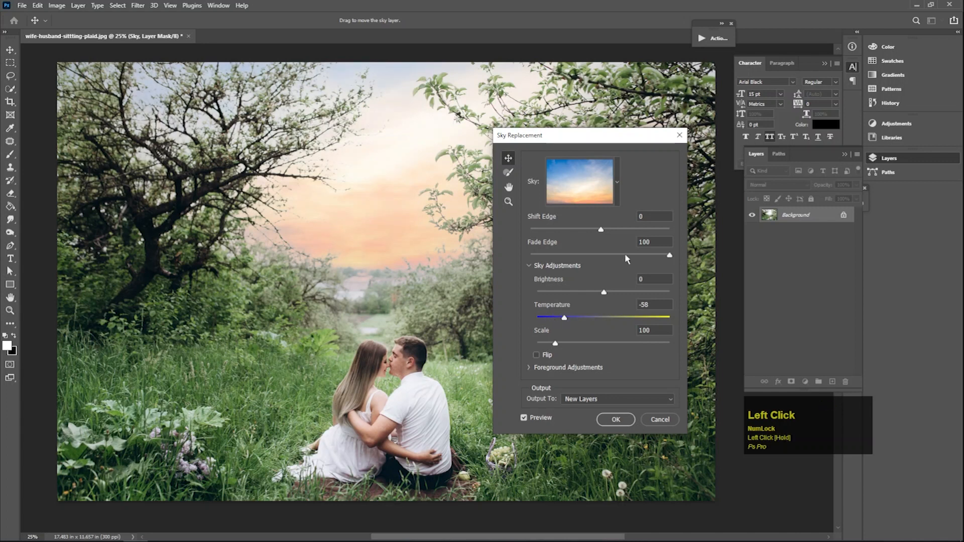
left_click_drag(309, 122, 332, 125)
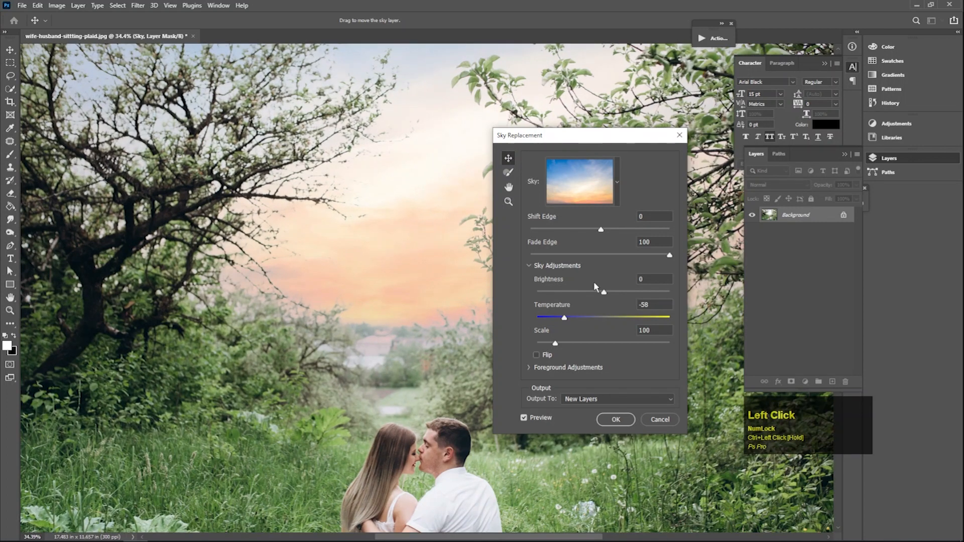
left_click(619, 255)
left_click_drag(621, 258, 583, 257)
left_click(601, 229)
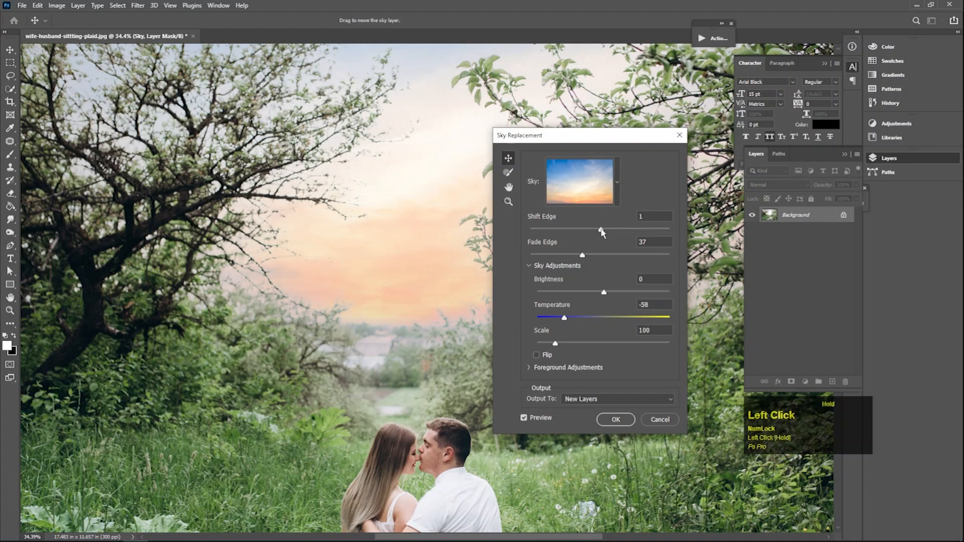
left_click_drag(601, 230, 581, 230)
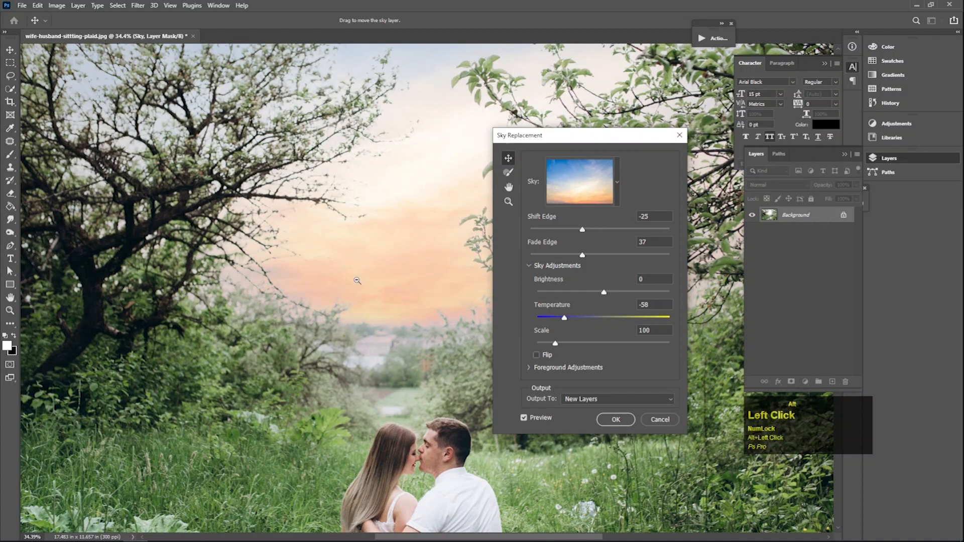
left_click(383, 273, "alt")
left_click(357, 280, "alt")
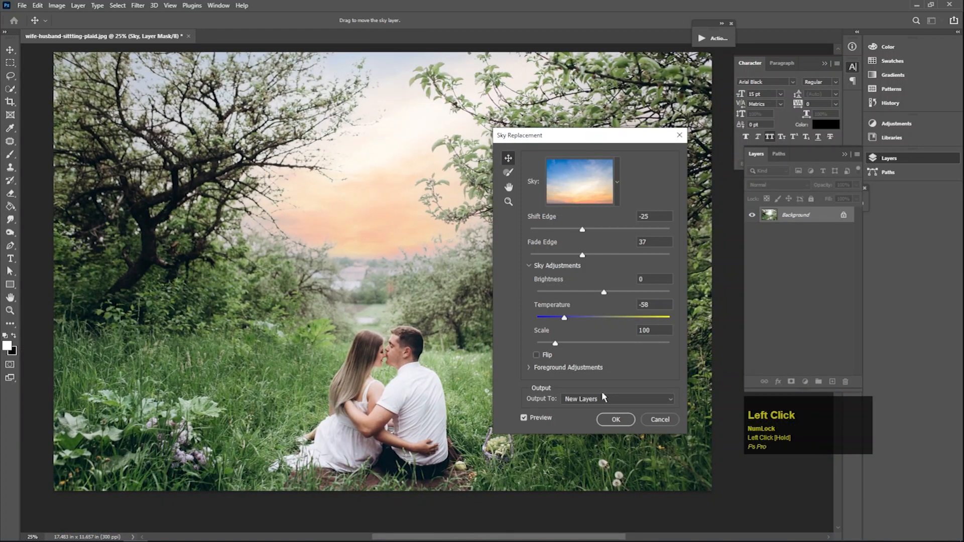
left_click(612, 420)
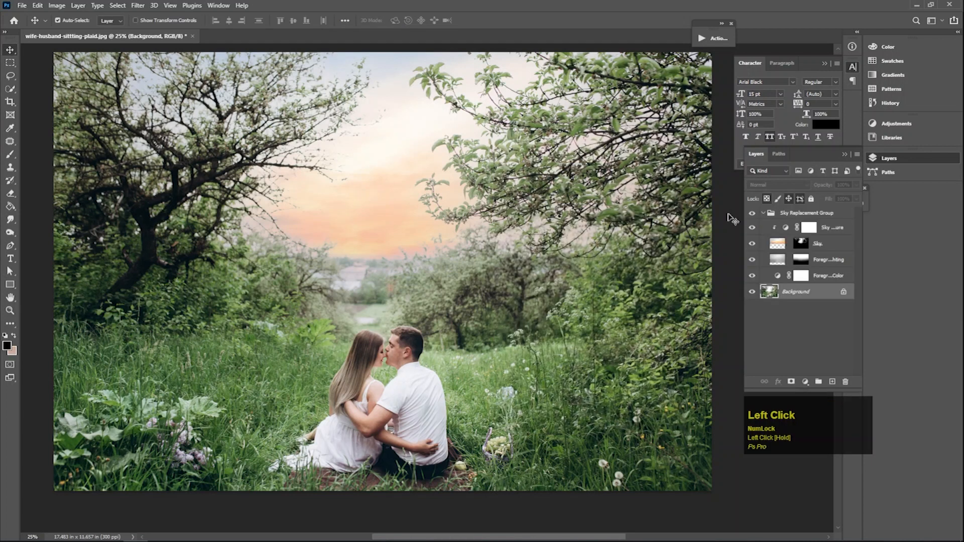
Step: Collapse the Sky Replacement Group and toggle its visibility to compare the photo with and without the new sky
left_click(763, 213)
left_click(751, 214)
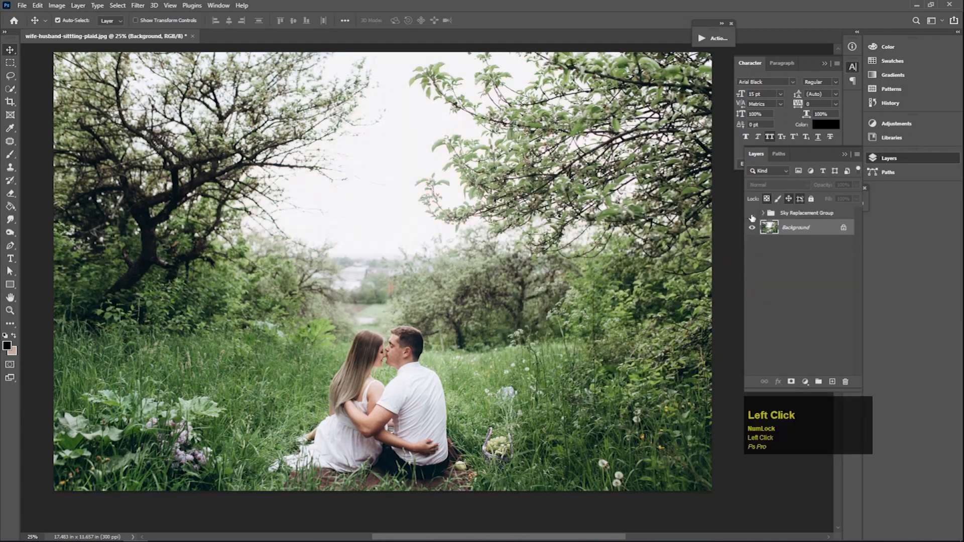
left_click(751, 213)
left_click(751, 214)
left_click(752, 214)
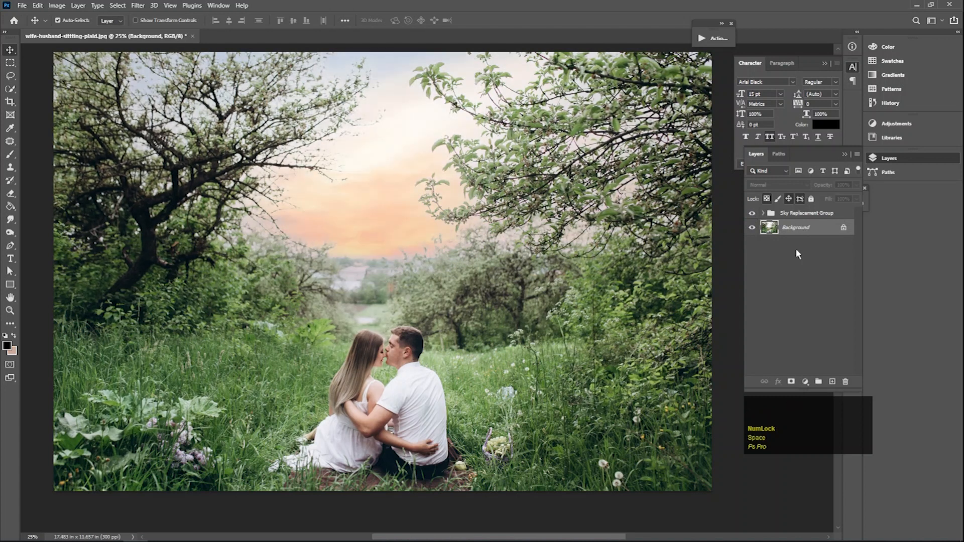
Step: Add a new layer above the Sky Replacement Group and fill it with the merged image using Apply Image with Normal blending
left_click(800, 214)
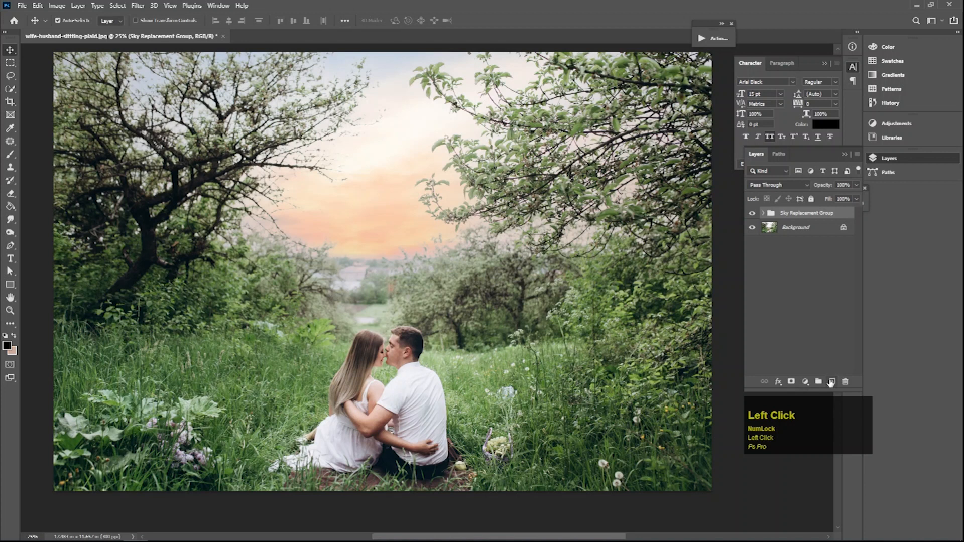
left_click(831, 382)
left_click(51, 6)
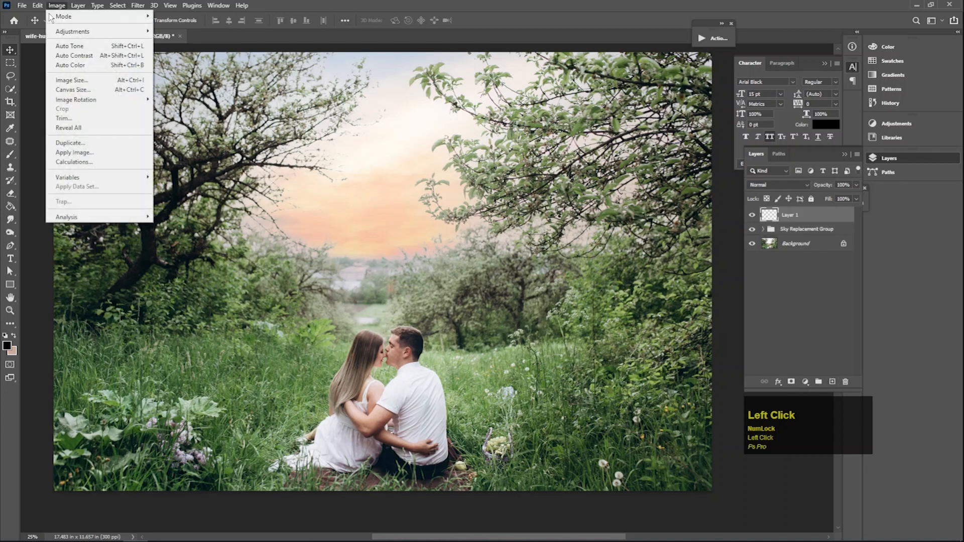
left_click(61, 152)
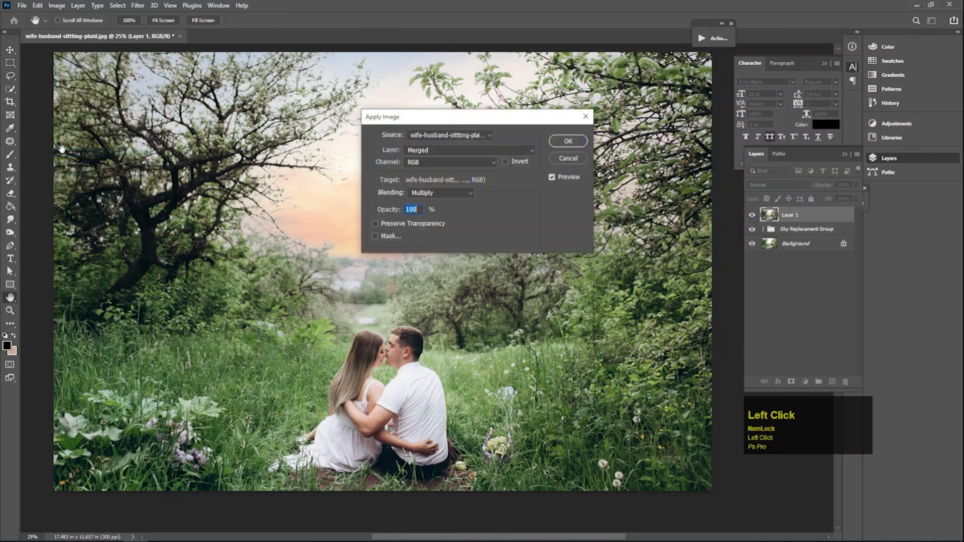
left_click(450, 192)
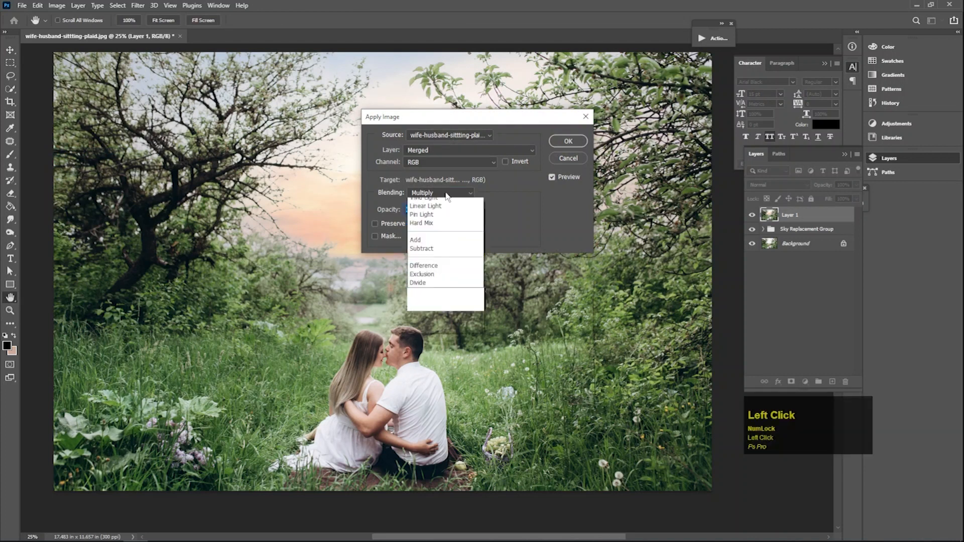
left_click(455, 194)
left_click(556, 144)
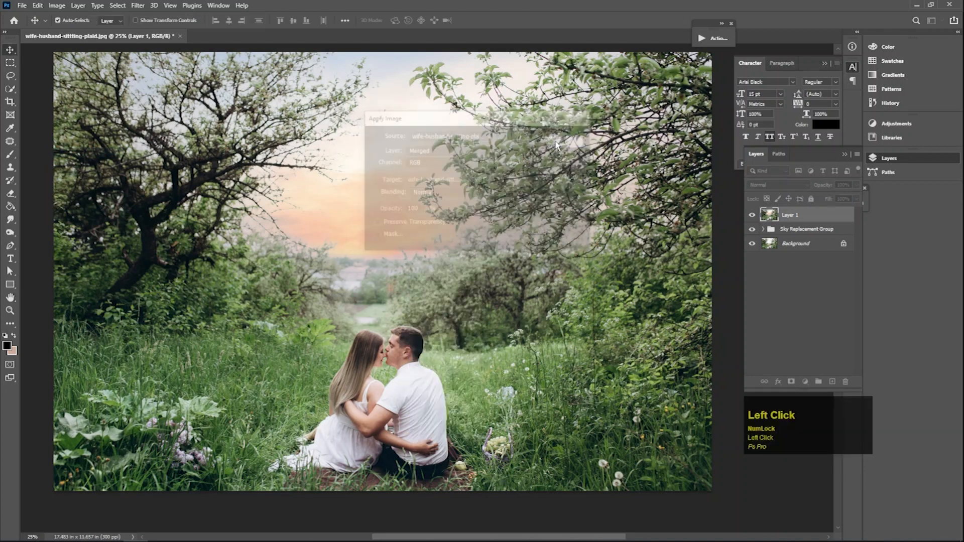
Step: Open the Camera Raw Filter on the merged layer and set Blacks to -32, Shadows to -17 and Contrast to +14
left_click(138, 6)
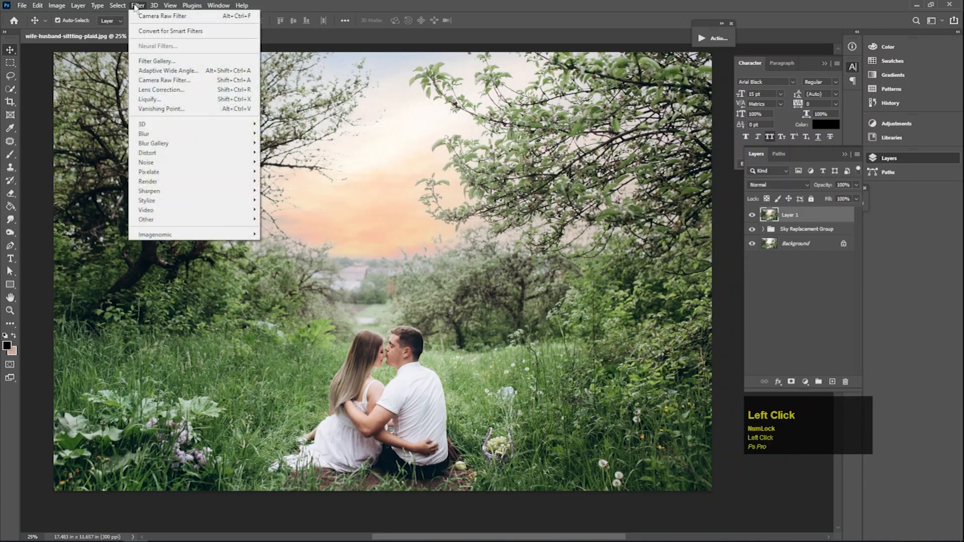
left_click(149, 80)
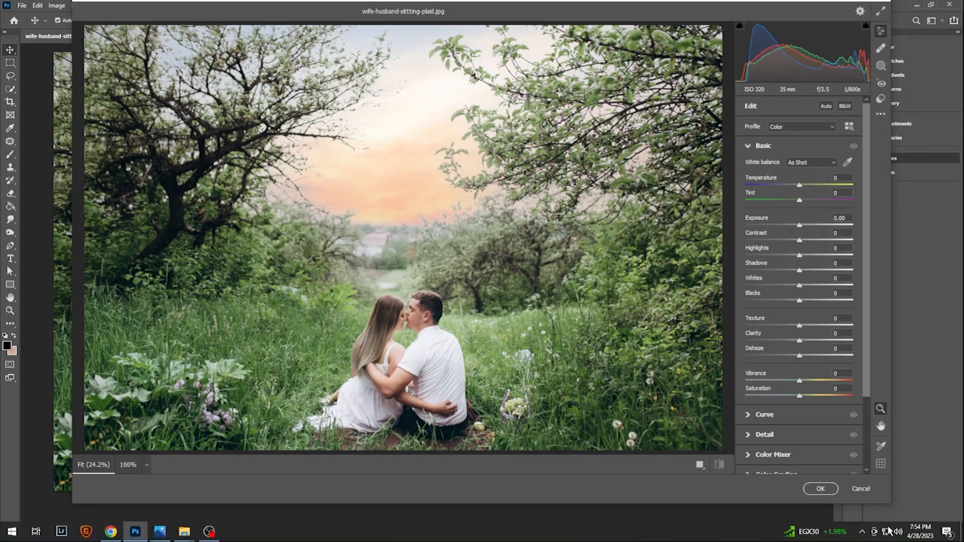
left_click(889, 531)
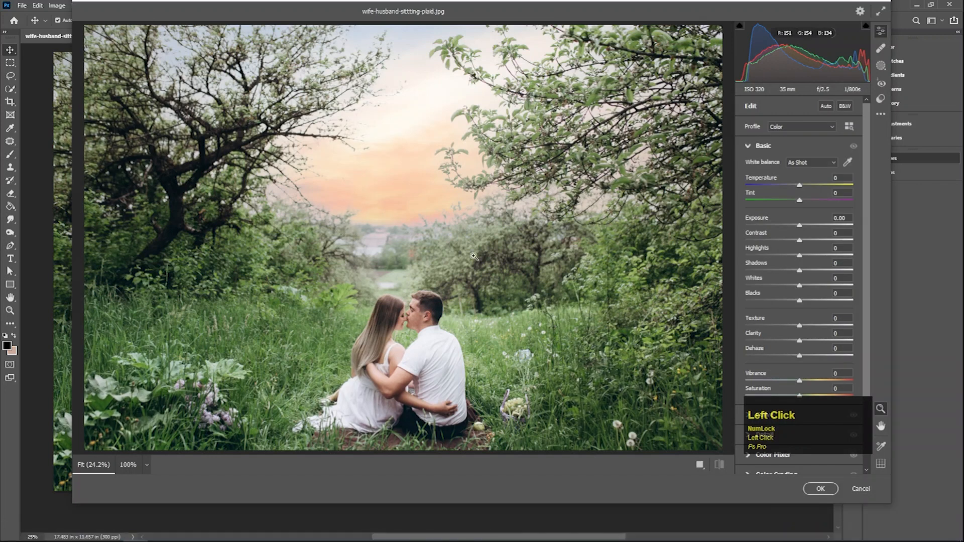
left_click_drag(803, 187, 803, 186)
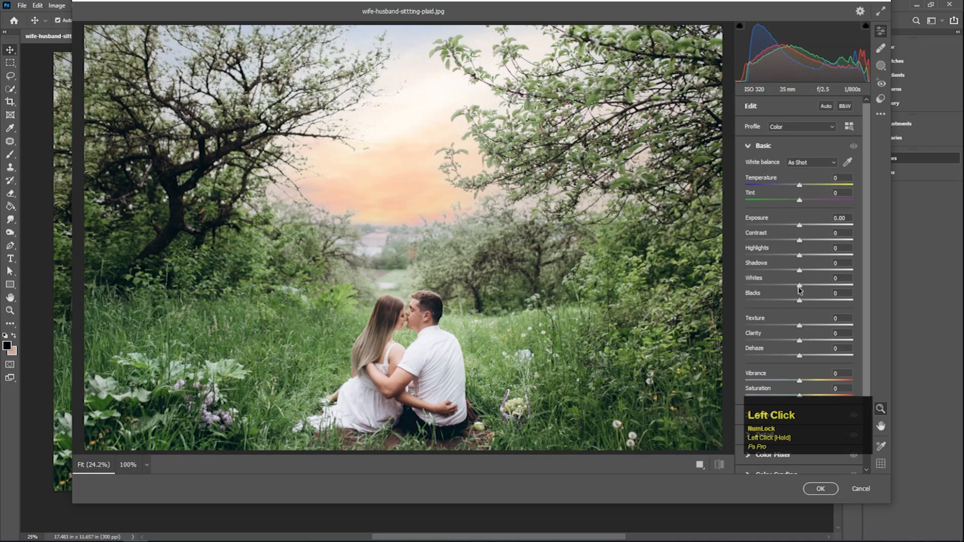
left_click_drag(799, 300, 807, 240)
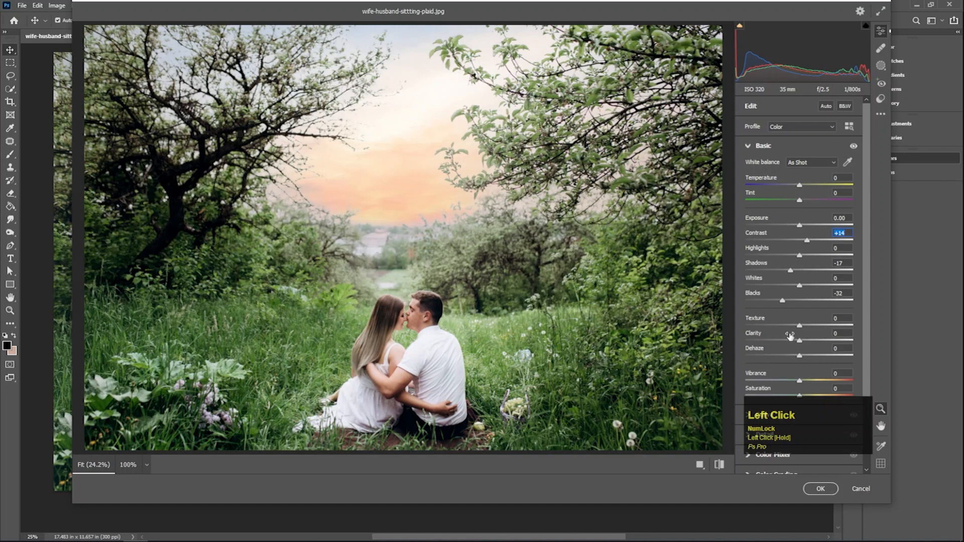
Step: Shape the tone curve with a point in the shadows and an upper point at input 197, output 187
scroll(790, 336, "down", 2)
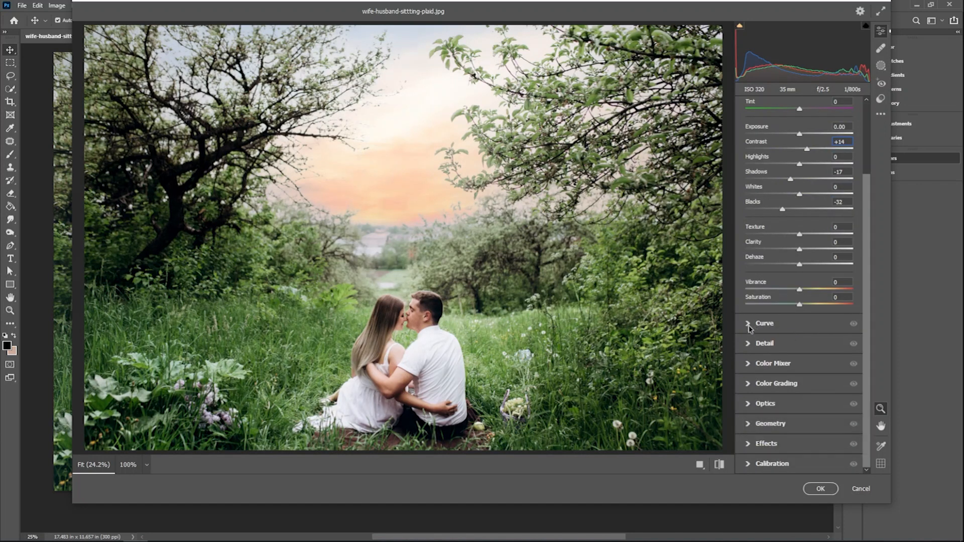
left_click(748, 324)
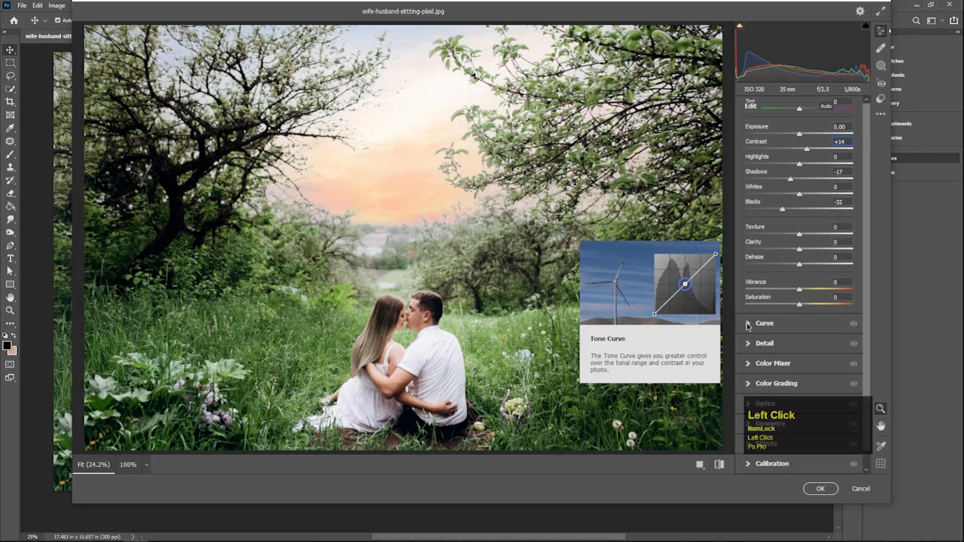
left_click_drag(829, 221, 826, 219)
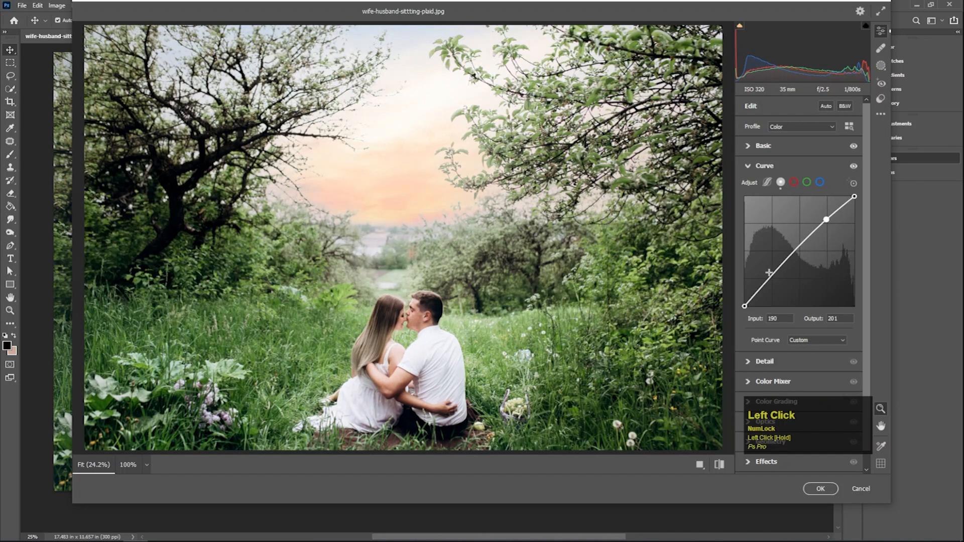
left_click_drag(776, 273, 776, 276)
left_click_drag(826, 220, 829, 226)
Step: Lower the greens' saturation and adjust the yellows' hue in the Color Mixer
scroll(739, 380, "down", 1)
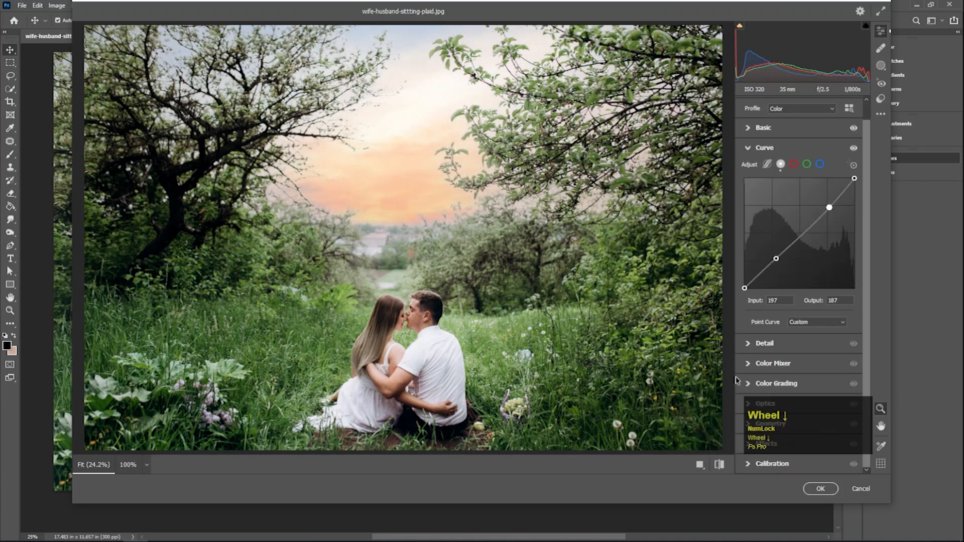
left_click(752, 365)
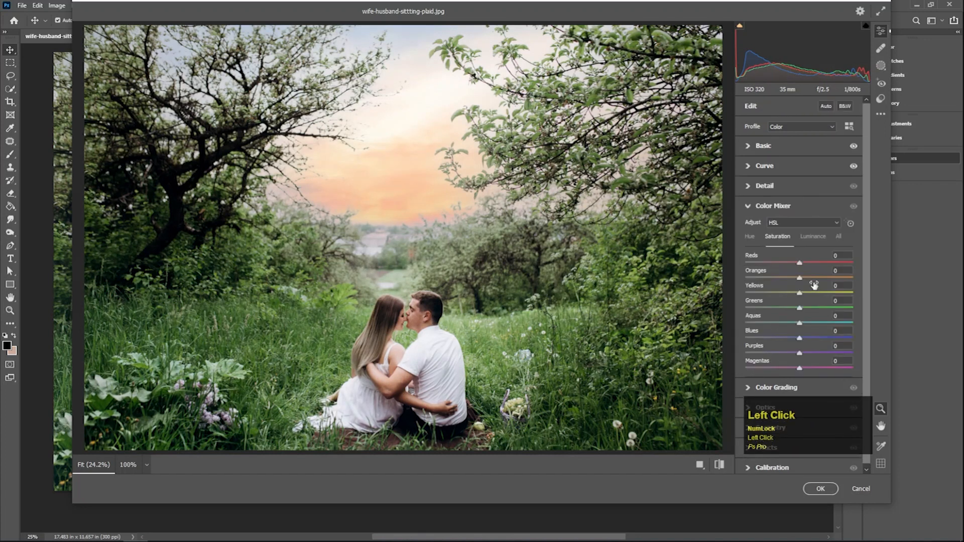
left_click_drag(800, 308, 776, 307)
left_click(753, 239)
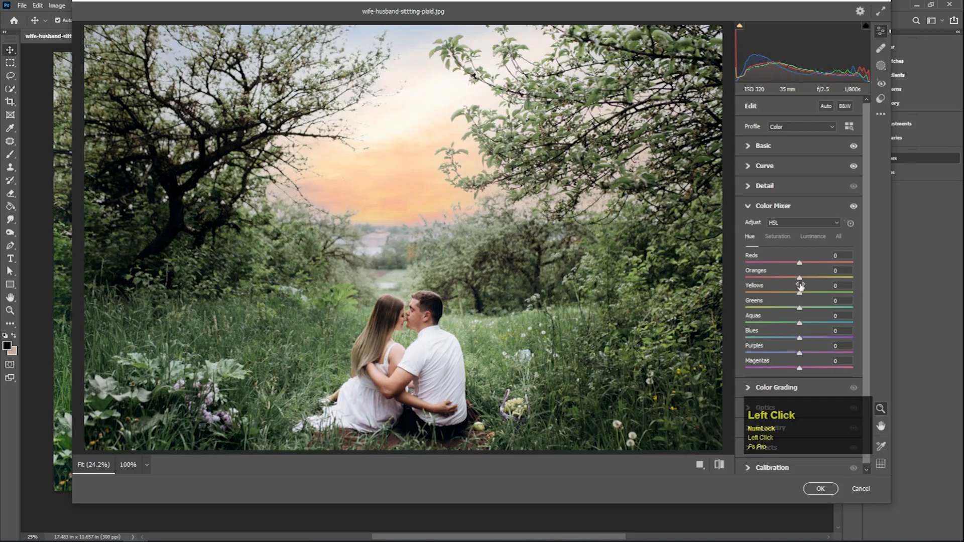
mouse_move(799, 293)
left_mouse_down()
mouse_move(781, 295)
mouse_move(809, 294)
mouse_move(776, 308)
mouse_move(810, 308)
mouse_move(763, 306)
mouse_move(811, 304)
mouse_move(800, 301)
left_mouse_up()
Step: Color grade the midtones to hue 55, saturation 27, the shadows to hue 288, saturation 7, and the highlights to hue 220, saturation 17
scroll(791, 324, "down", 1)
left_click(748, 386)
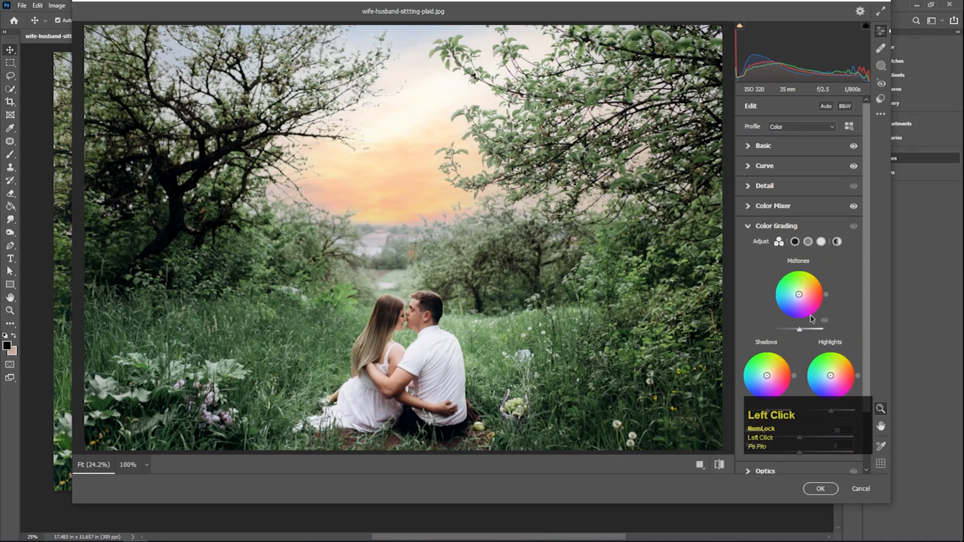
left_click_drag(799, 295, 803, 289)
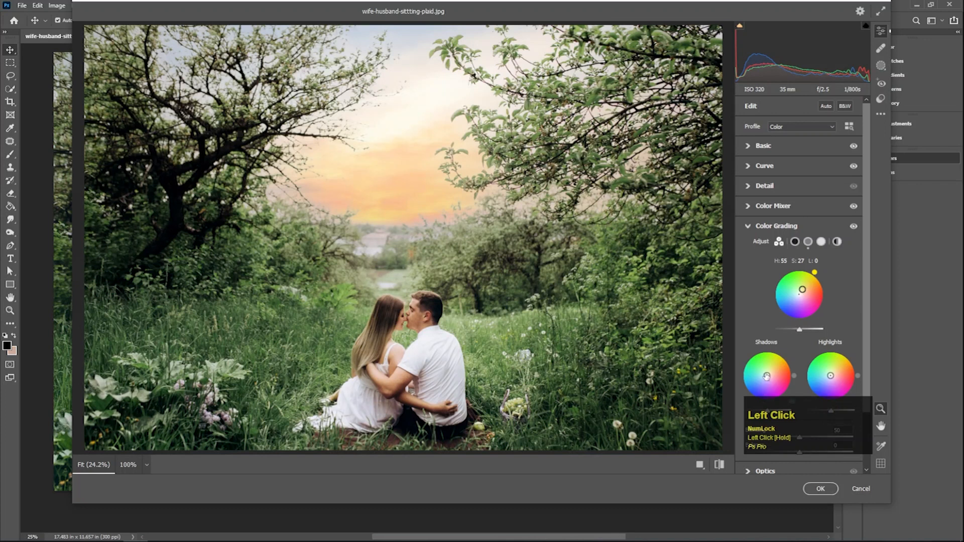
left_click_drag(766, 376, 767, 377)
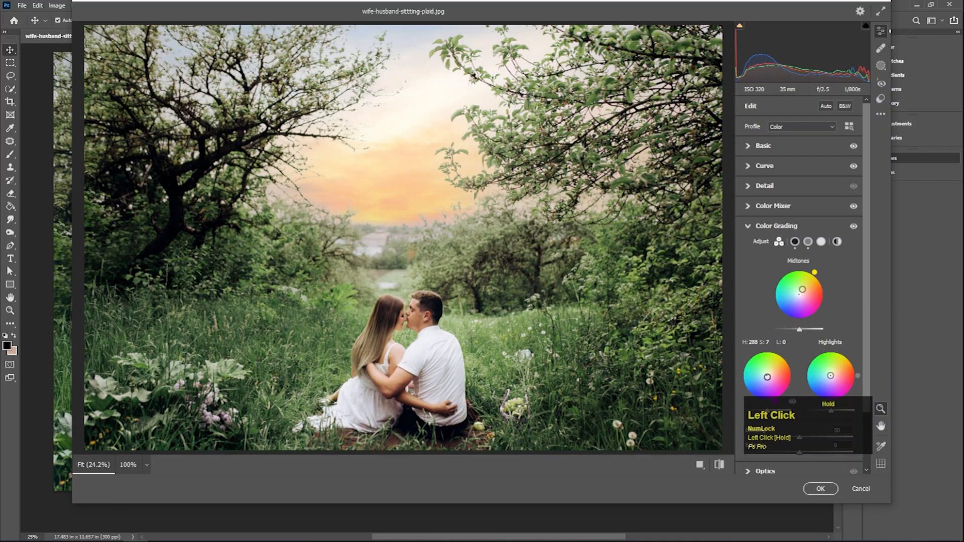
left_click_drag(831, 375, 828, 378)
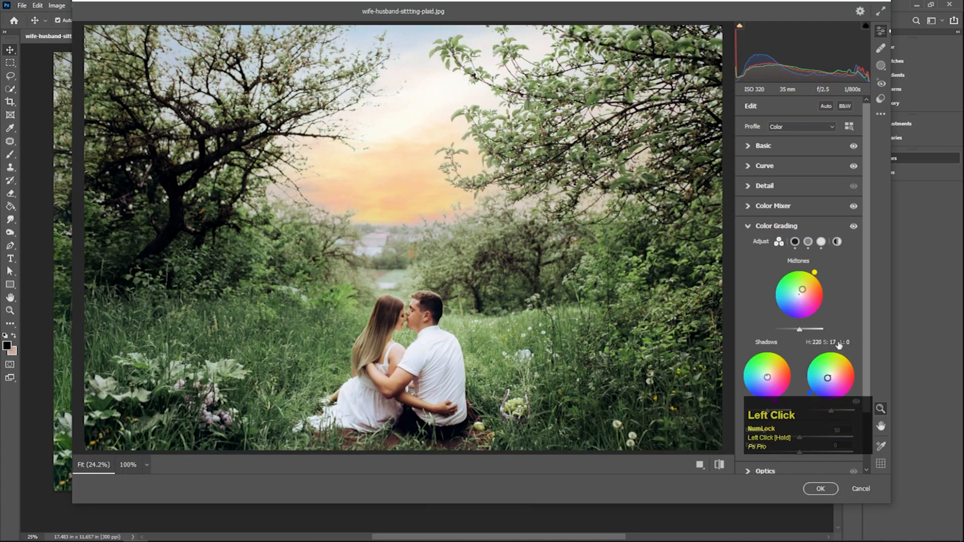
scroll(803, 354, "down", 3)
left_click(738, 9)
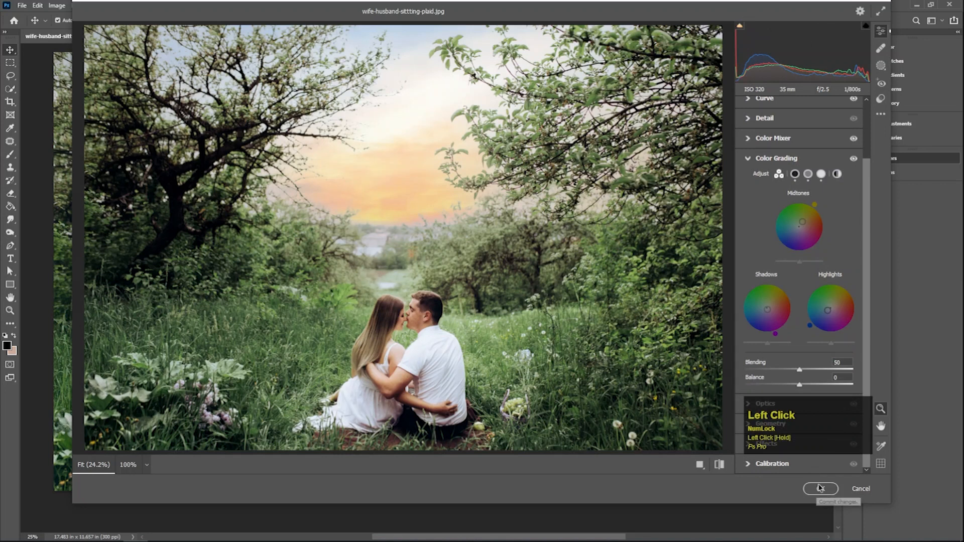
Step: Create a Background mask around the couple and set its Exposure to -1.70
left_click(880, 65)
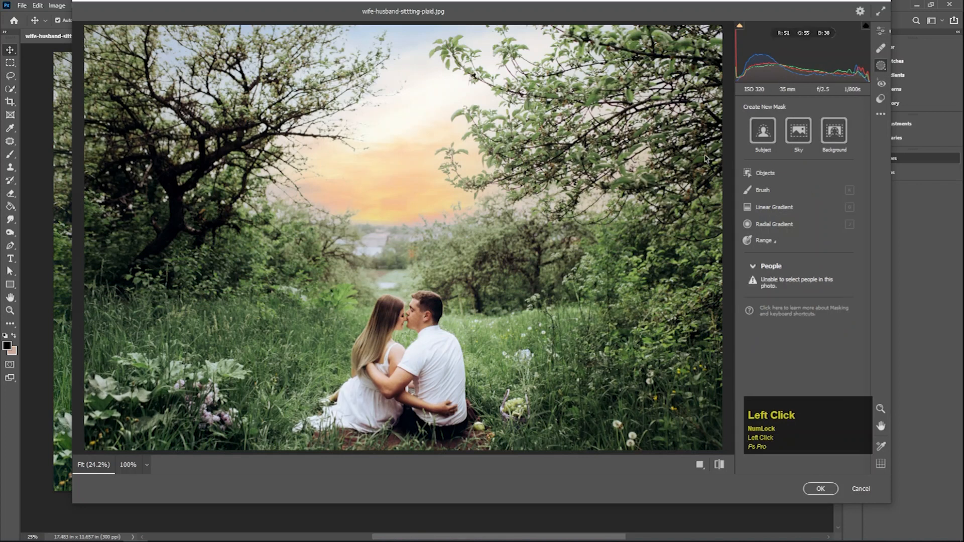
left_click(834, 132)
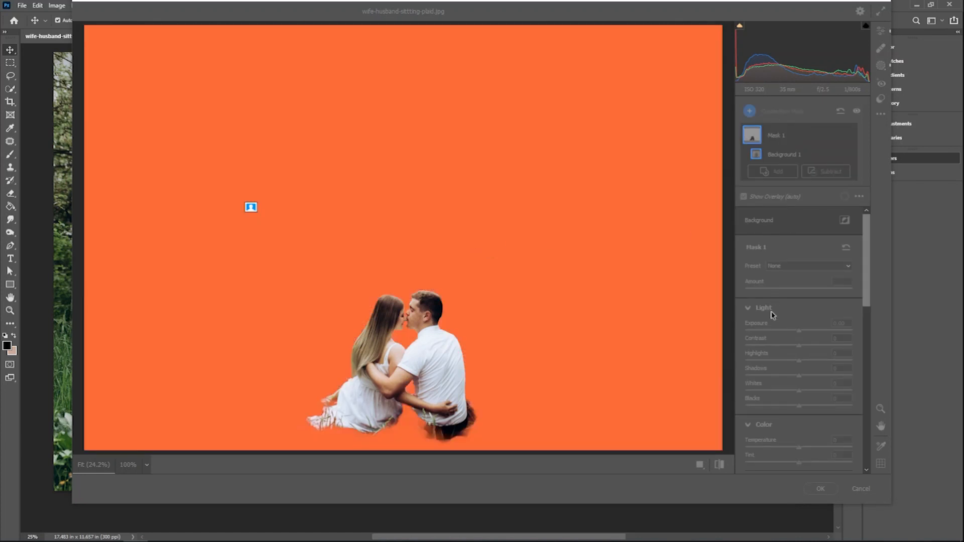
left_click(776, 331)
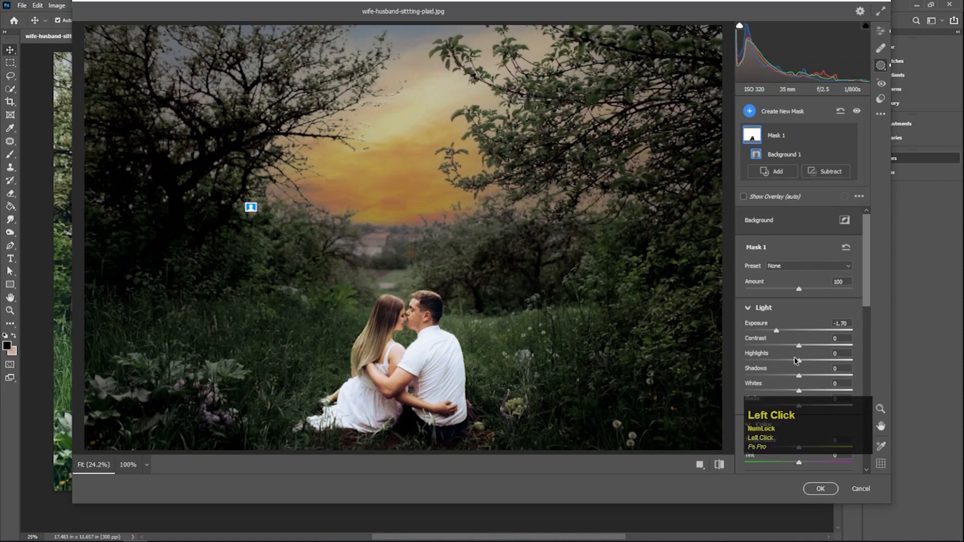
Step: Set the background mask's Exposure to -0.35, Contrast to +21 and Highlights to -10, and switch Camera Raw to full screen
left_click_drag(773, 331, 793, 364)
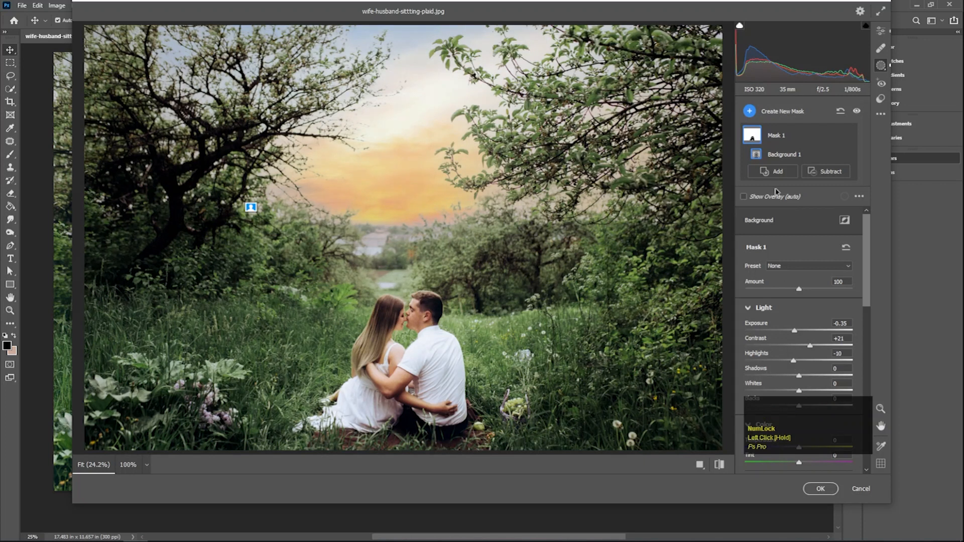
left_click_drag(746, 11, 693, 15)
left_click(882, 14)
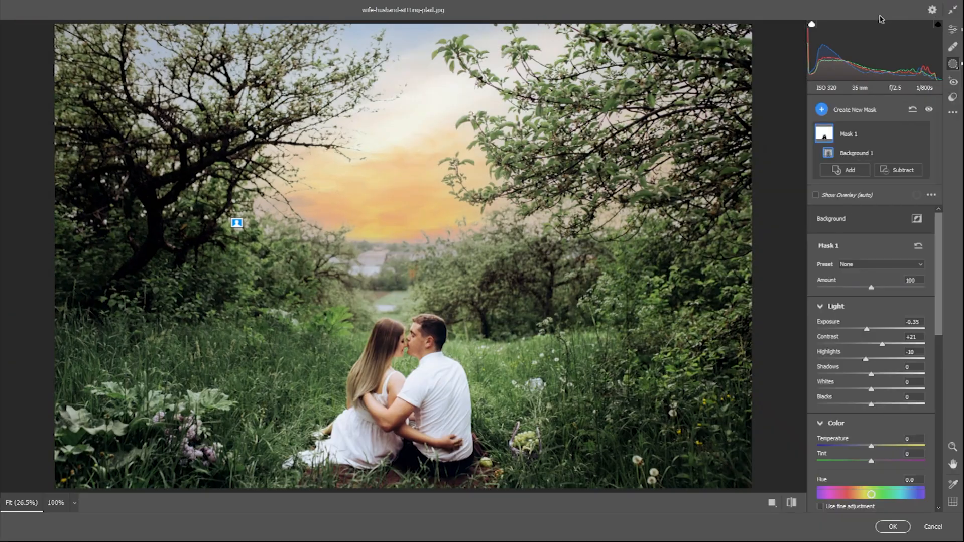
Step: Shift the background mask's Hue to -26.1 for a pinker sky and warmer foliage, keeping Temperature at 0
mouse_move(872, 447)
left_mouse_down()
mouse_move(861, 449)
mouse_move(873, 447)
left_mouse_up()
left_click_drag(876, 445, 872, 445)
scroll(872, 442, "down", 5)
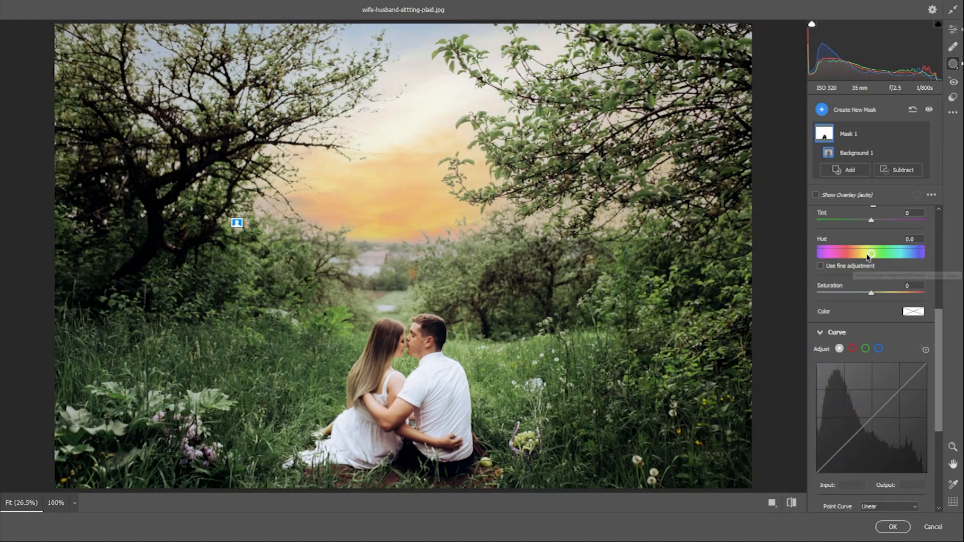
left_click_drag(871, 254, 864, 254)
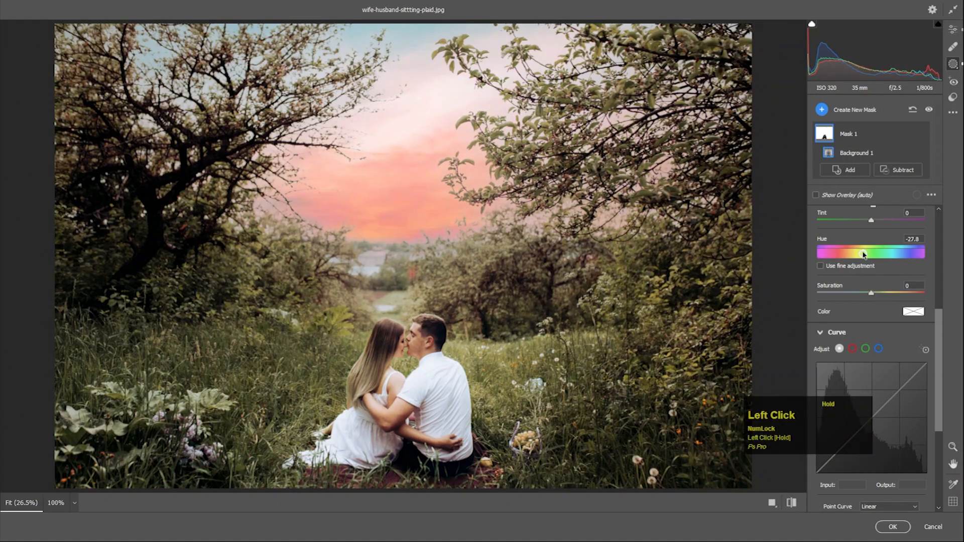
left_click_drag(864, 254, 863, 255)
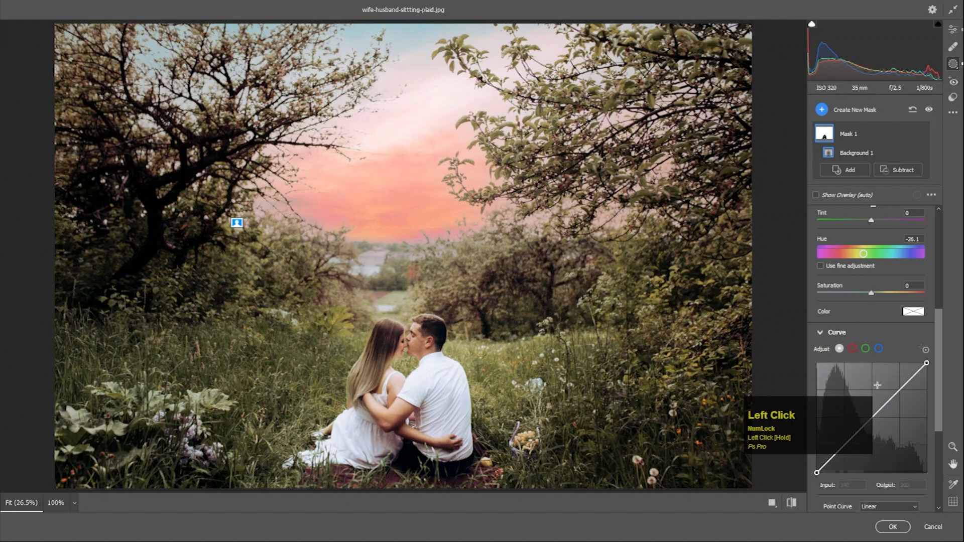
Step: Raise the background mask's Texture to +24 and apply the Camera Raw adjustments to the layer
scroll(859, 387, "down", 3)
scroll(859, 388, "down", 1)
mouse_move(871, 365)
left_mouse_down()
mouse_move(835, 365)
mouse_move(903, 365)
mouse_move(883, 365)
left_mouse_up()
scroll(883, 423, "down", 1)
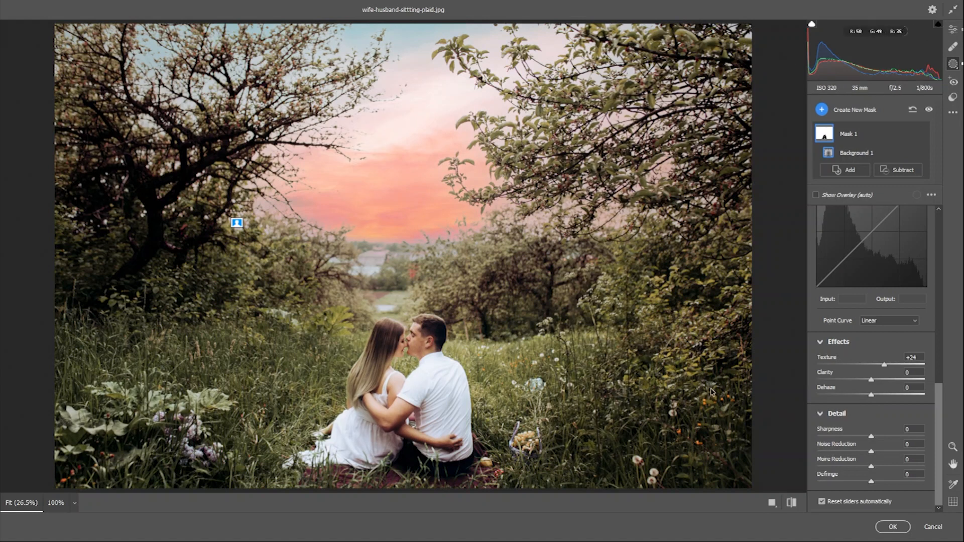
key("Return")
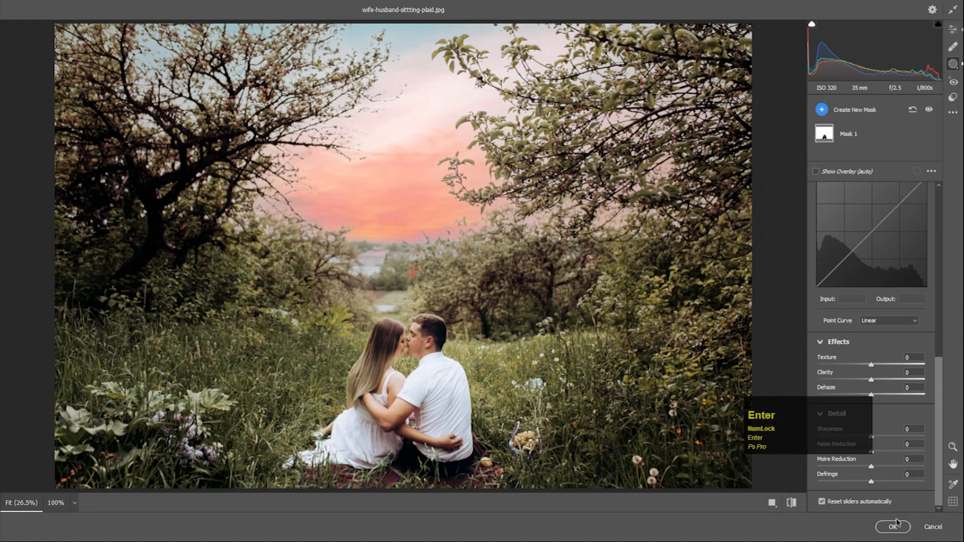
left_click(893, 526)
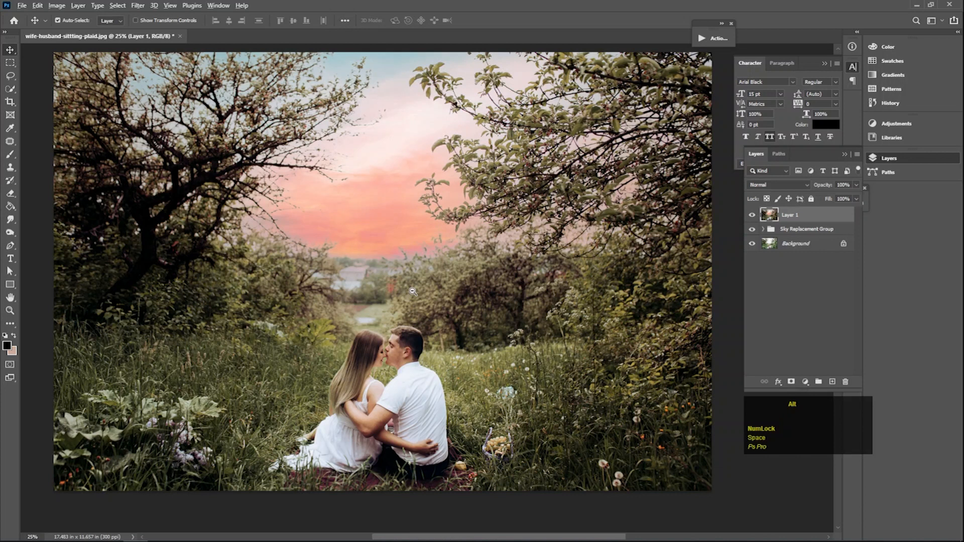
Step: Add a Gradient Fill layer with a radial, reversed black-to-transparent gradient to darken the photo's edges
left_click(413, 291, "alt")
left_click_drag(439, 316, 456, 324)
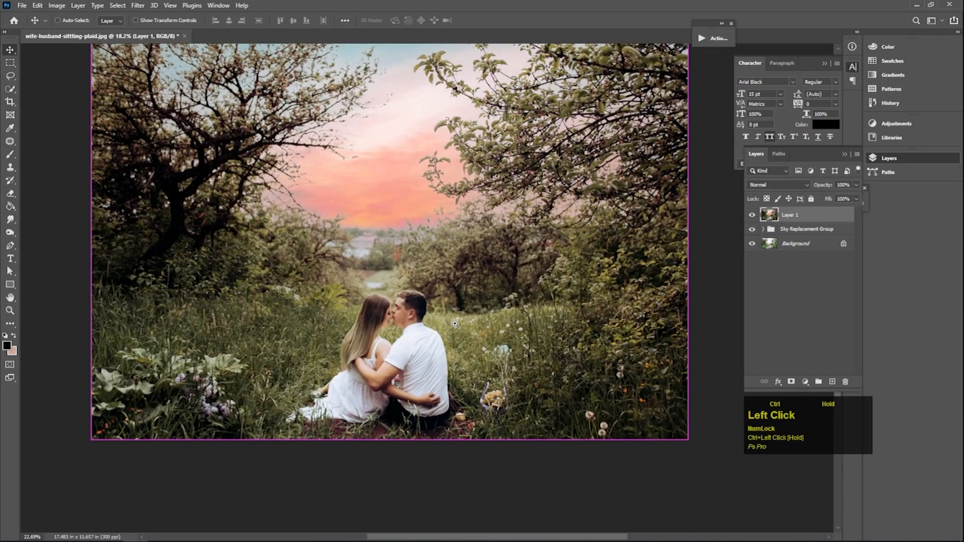
left_click(806, 382)
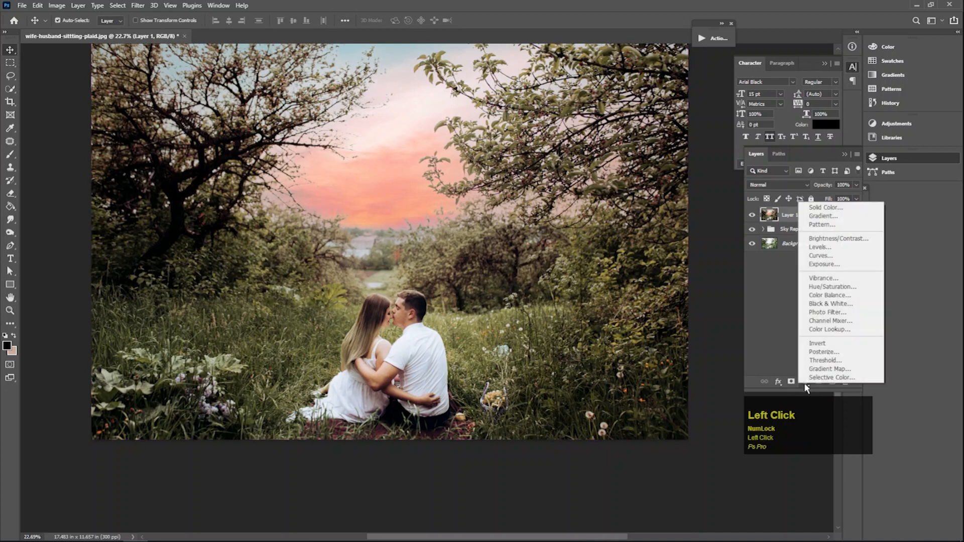
left_click(820, 216)
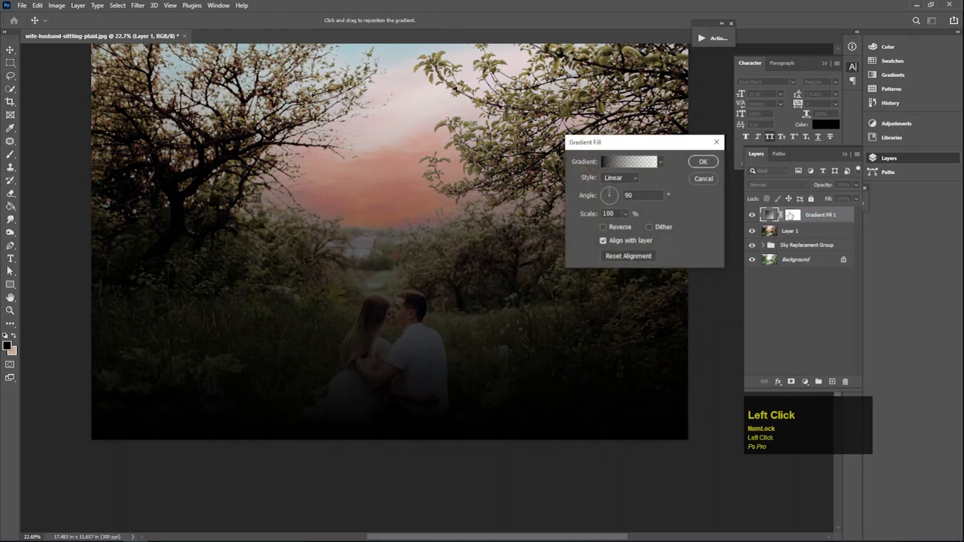
left_click(618, 176)
left_click(613, 187)
left_click(604, 228)
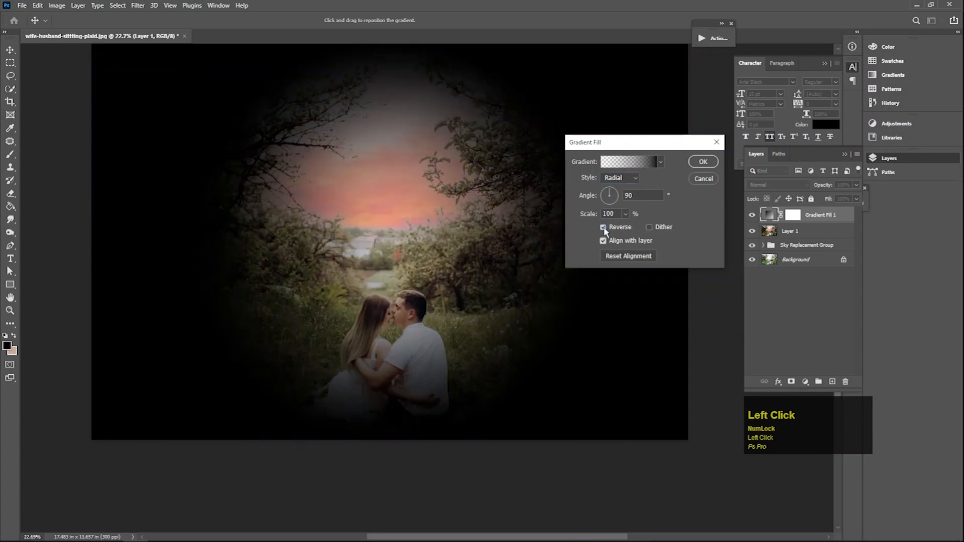
Step: Set the gradient's angle to about 101.13°, shift its bright centre down towards the couple, and accept the fill
left_click(614, 194)
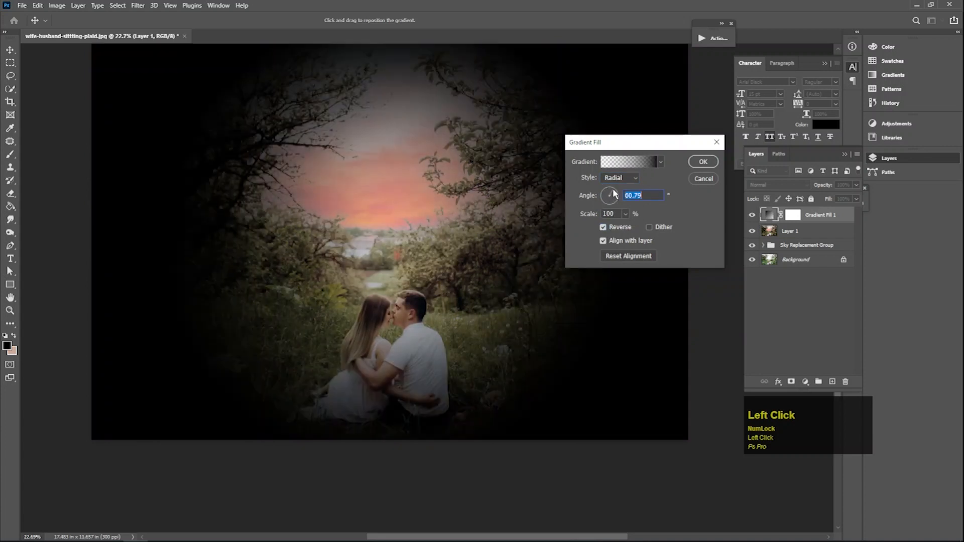
left_click(610, 192)
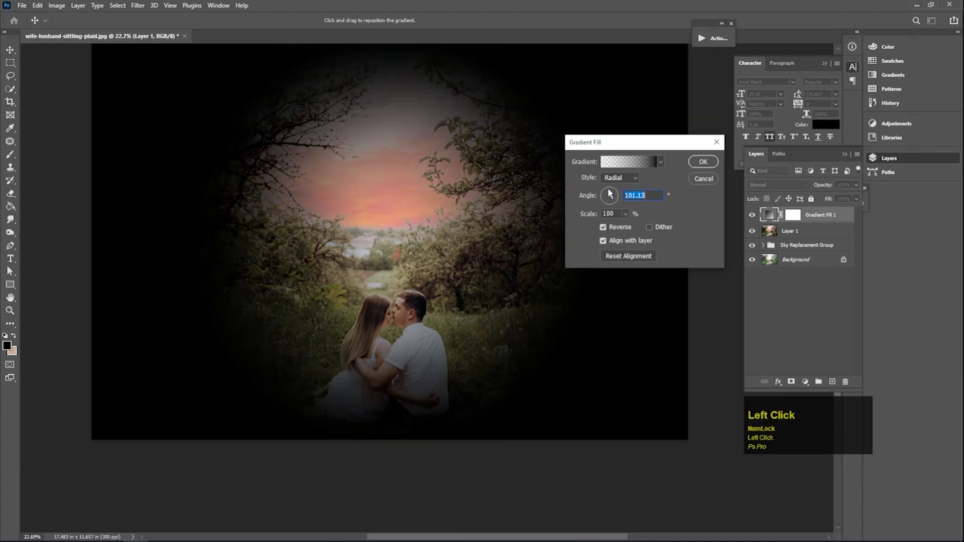
left_click_drag(370, 262, 370, 295)
left_click(701, 163)
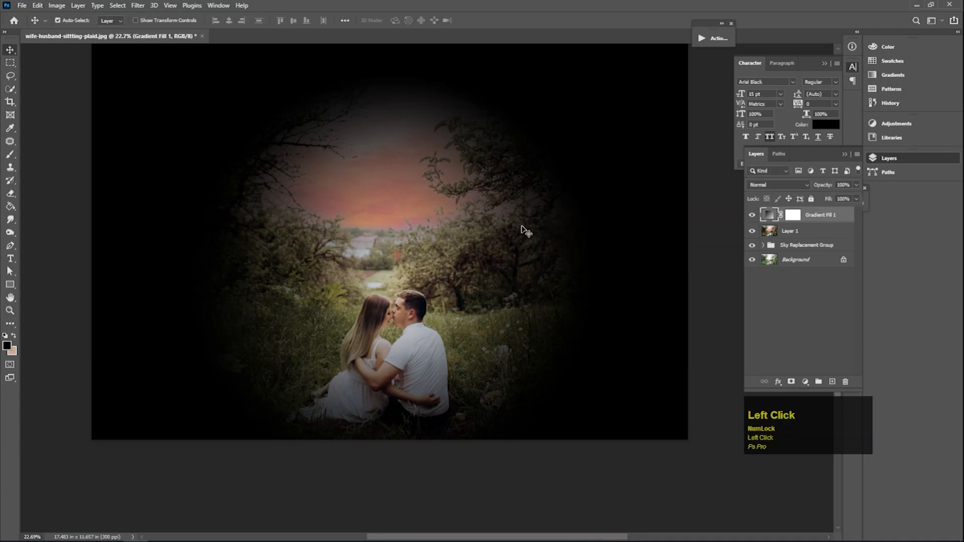
Step: Lower the Gradient Fill layer's opacity to 15% and toggle its visibility to compare the vignette
left_click(855, 185)
left_click_drag(847, 198, 835, 197)
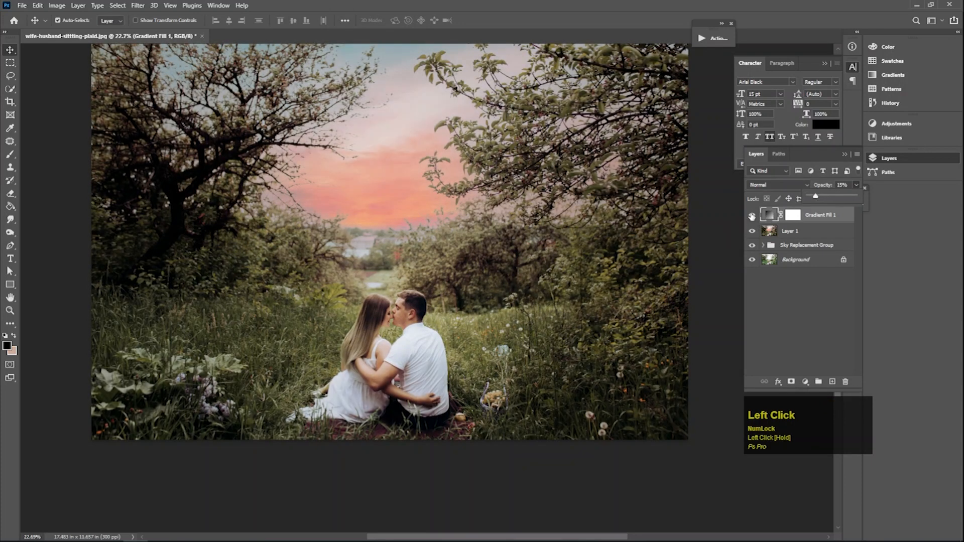
left_click(751, 216)
left_click(752, 216)
left_click_drag(355, 276, 322, 277)
left_click_drag(426, 246, 428, 270)
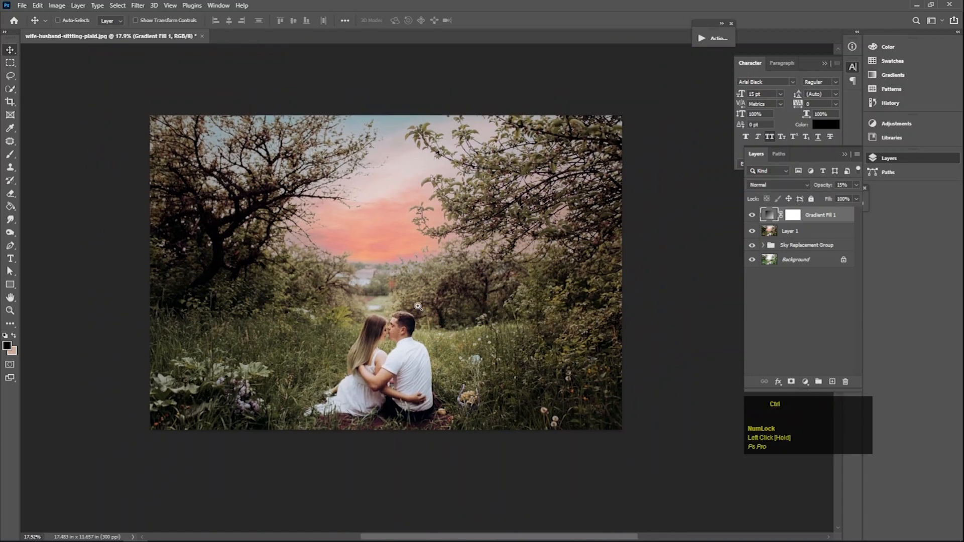
left_click_drag(419, 306, 427, 305)
left_click_drag(440, 354, 443, 335)
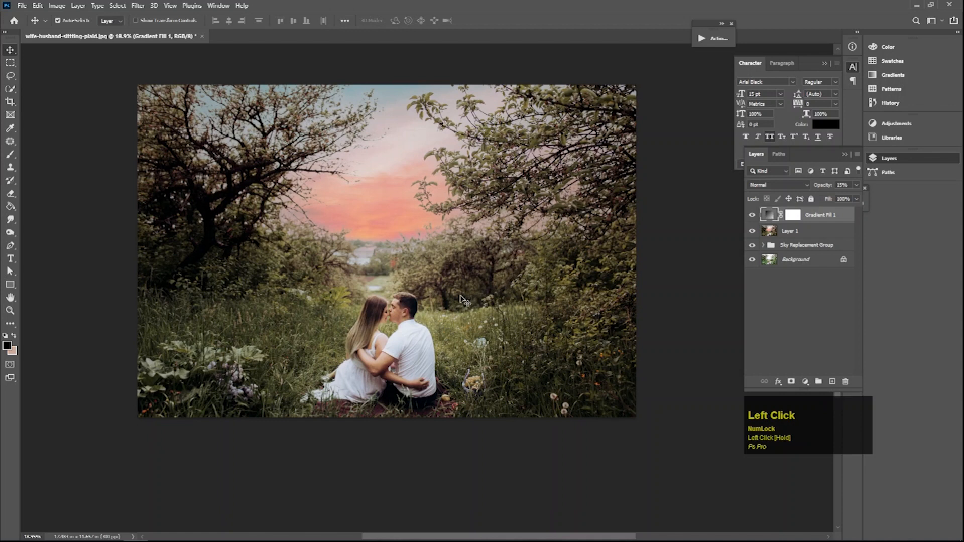
key("space")
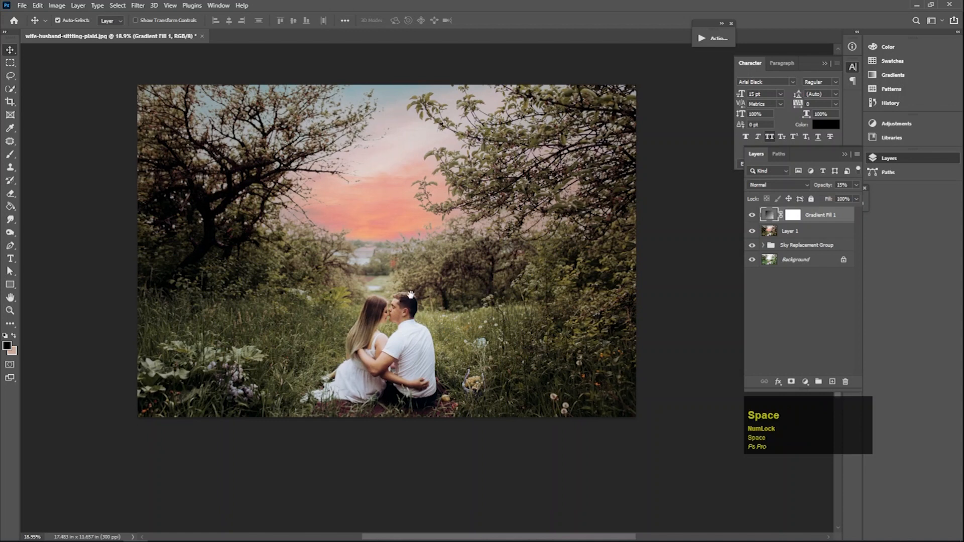
left_click_drag(413, 269, 412, 274)
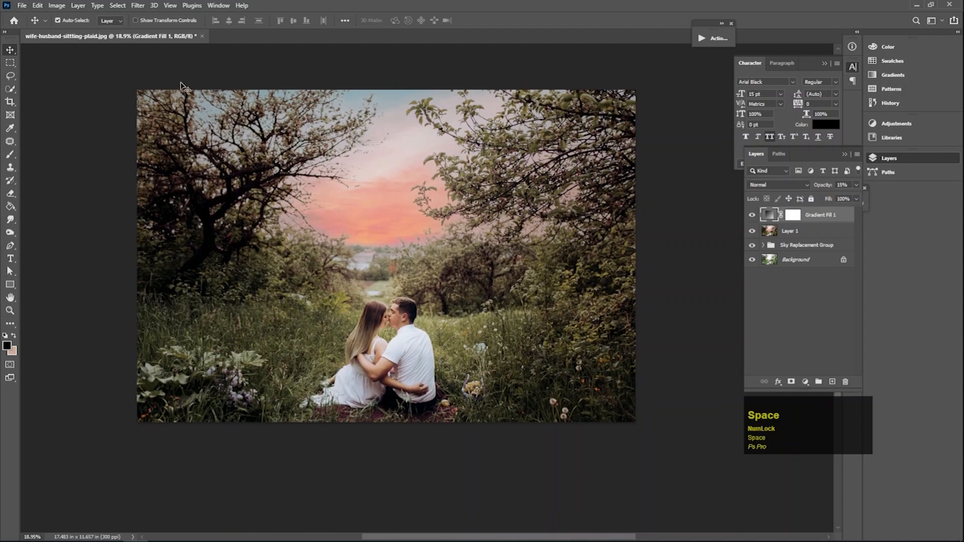
Step: Add a new layer on top and use Apply Image to fill it with the merged image in Normal blending
left_click(829, 382)
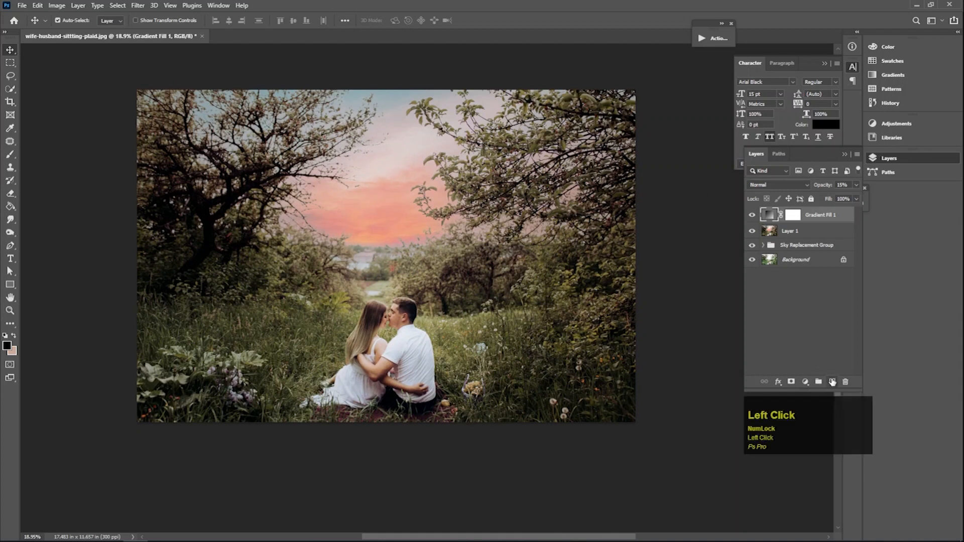
left_click(57, 5)
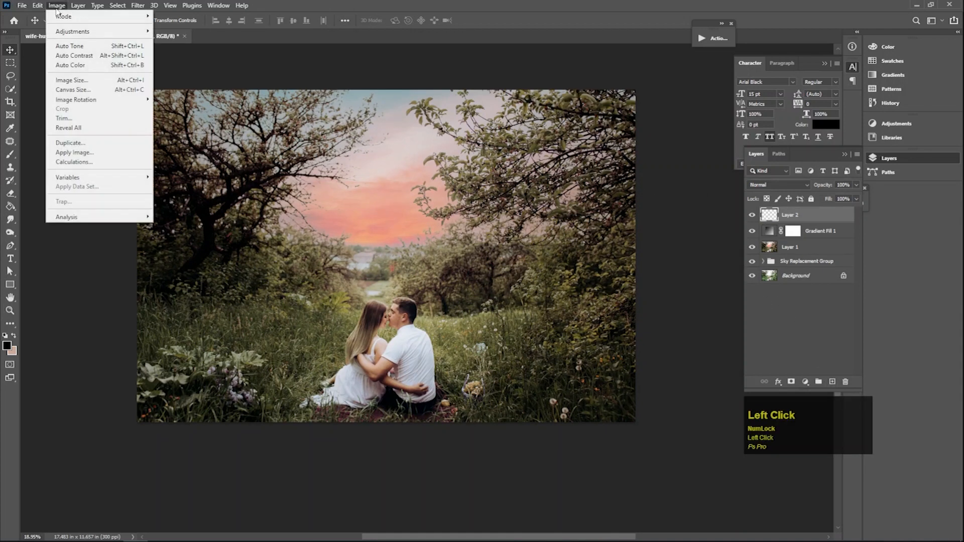
left_click(73, 153)
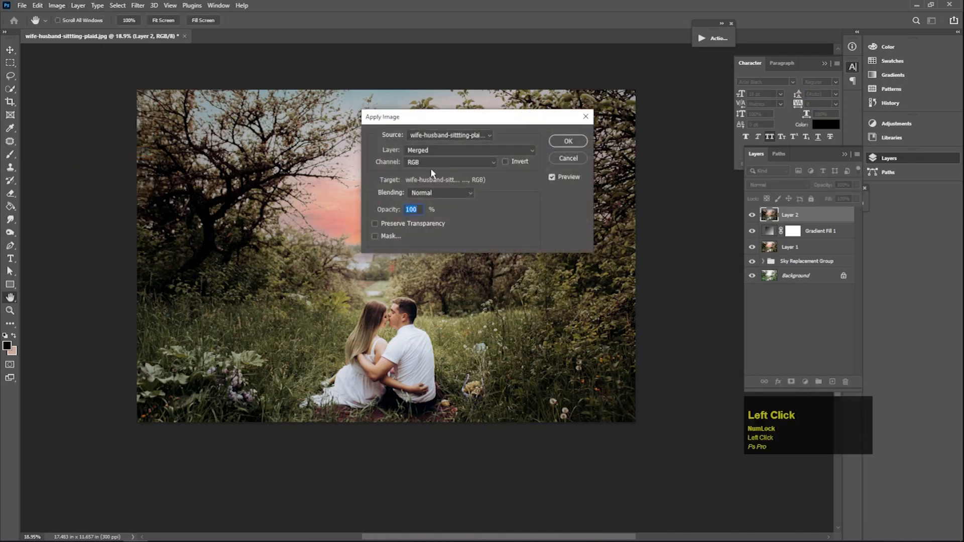
left_click(420, 196)
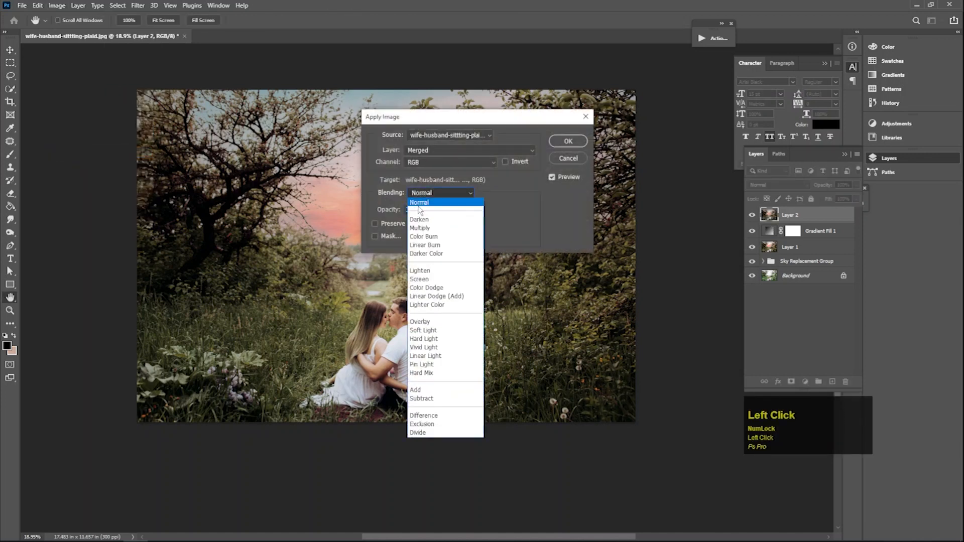
left_click(419, 204)
left_click(553, 143)
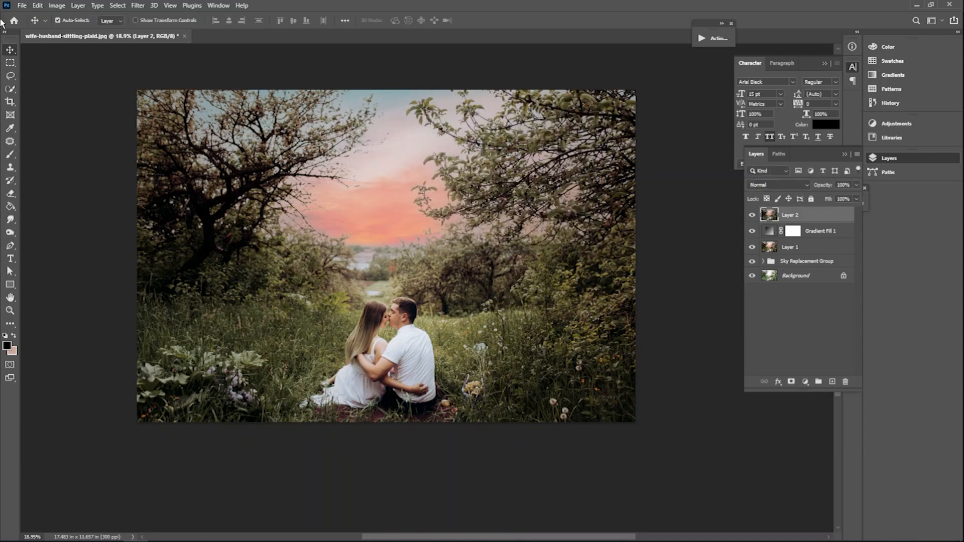
Step: Start Shadows/Highlights on Layer 2 with shadows Amount 23%, Tone 0%, Radius 61 px, and highlights Tone 65%, Radius 24 px
left_click(53, 7)
mouse_move(60, 32)
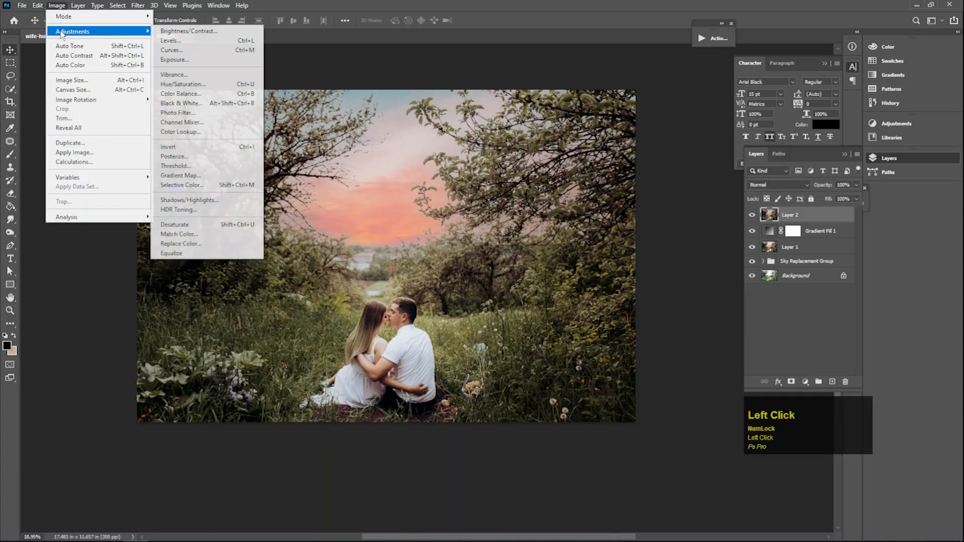
left_click(188, 200)
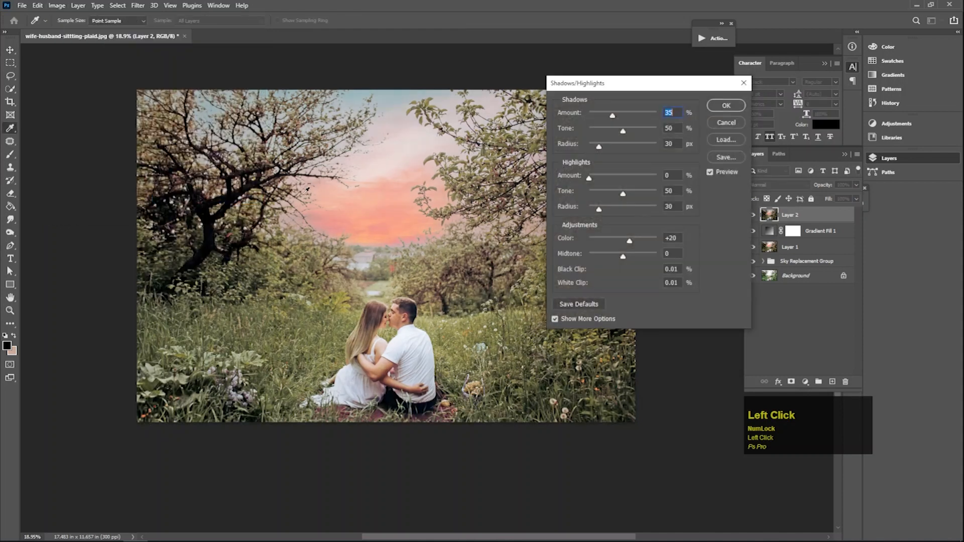
left_click_drag(612, 115, 611, 148)
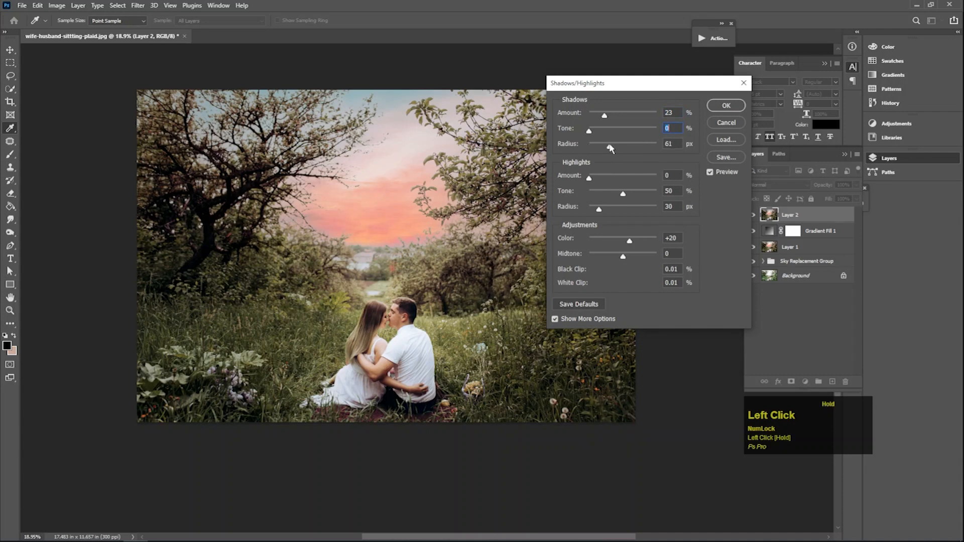
left_click_drag(635, 197, 627, 198)
left_click_drag(636, 196, 598, 210)
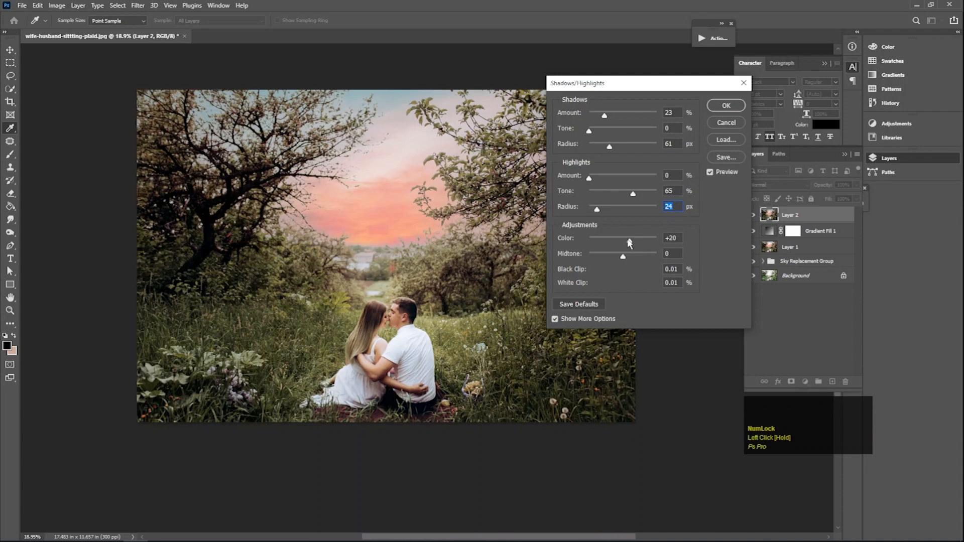
Step: Set the adjustment's Color to +32 and Midtone to -7, apply it, and toggle Layer 2 to compare
left_click(634, 238)
mouse_move(626, 256)
left_mouse_down()
mouse_move(610, 256)
mouse_move(635, 254)
mouse_move(616, 257)
left_mouse_up()
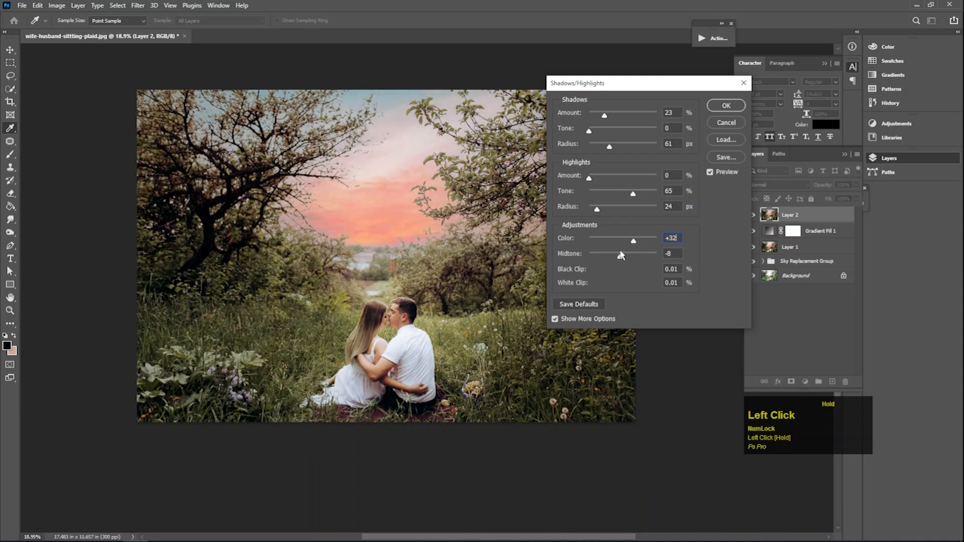
left_click_drag(622, 255, 621, 256)
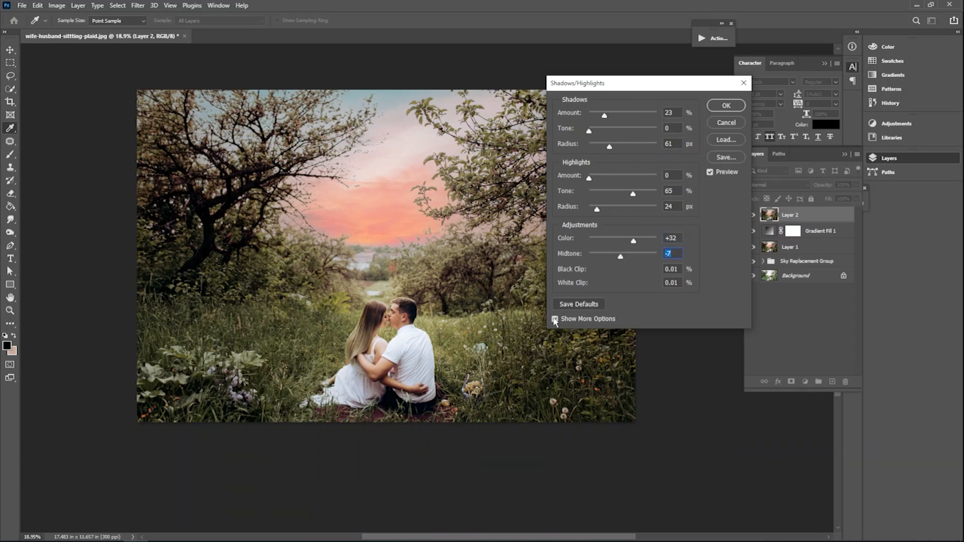
left_click(726, 105)
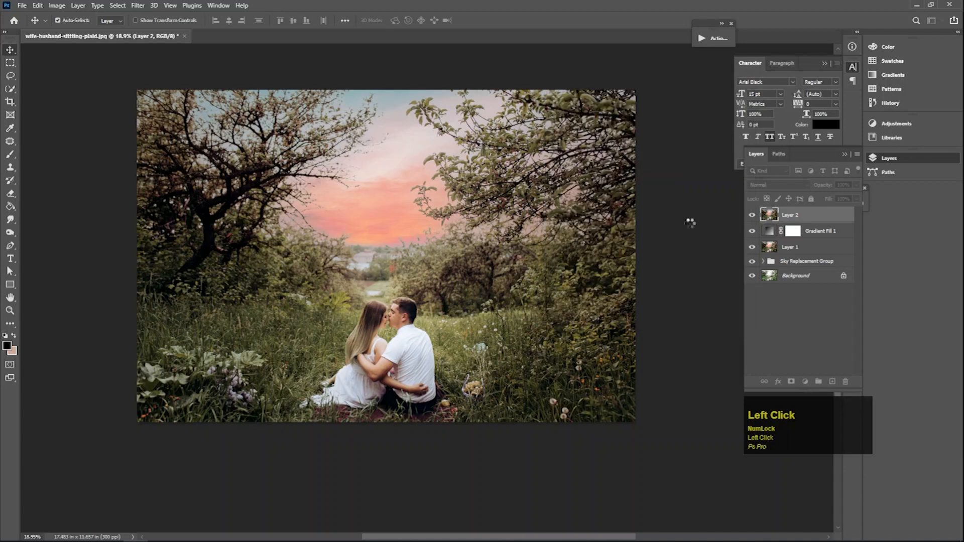
left_click(752, 215)
left_click(753, 215)
left_click(752, 215)
left_click(752, 215)
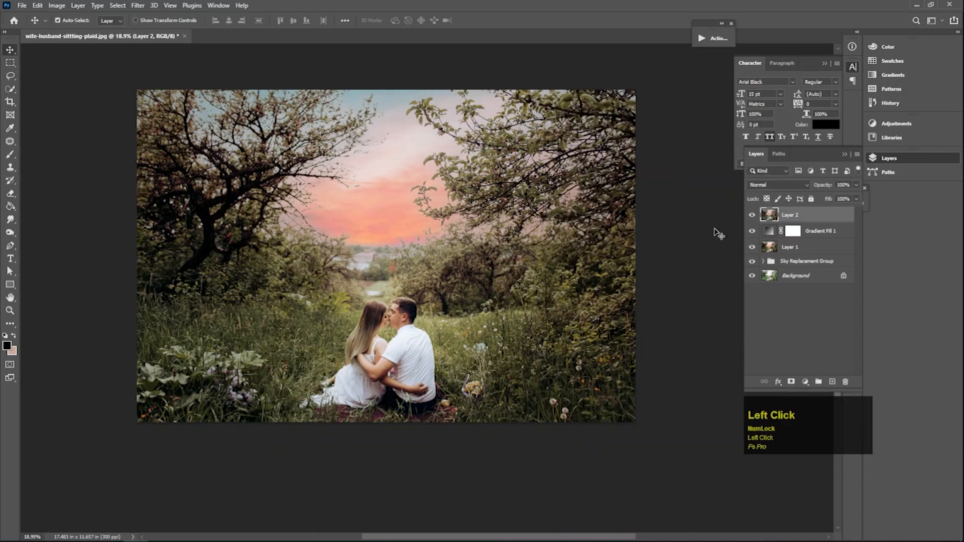
Step: Group all layers above the Background with the default settings and toggle the group to compare the edit with the original
left_click(438, 252, "alt")
left_click(438, 252, "alt")
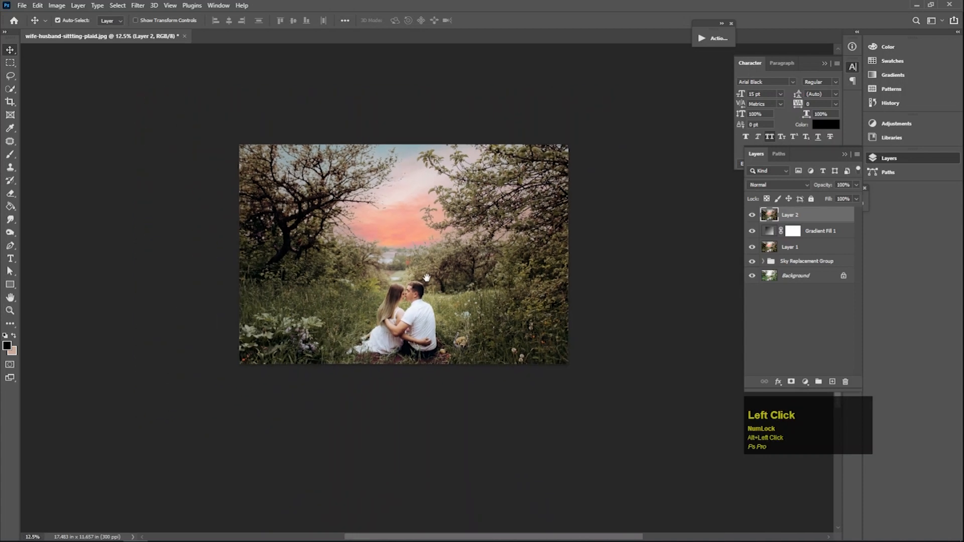
left_click(466, 240, "ctrl")
left_click_drag(466, 241, 483, 243)
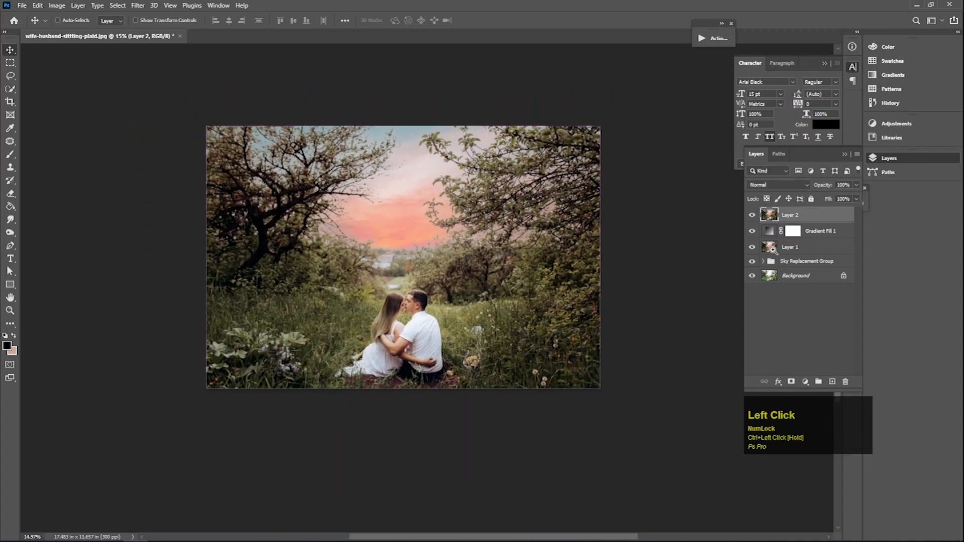
left_click(796, 264, "shift")
right_click(797, 264)
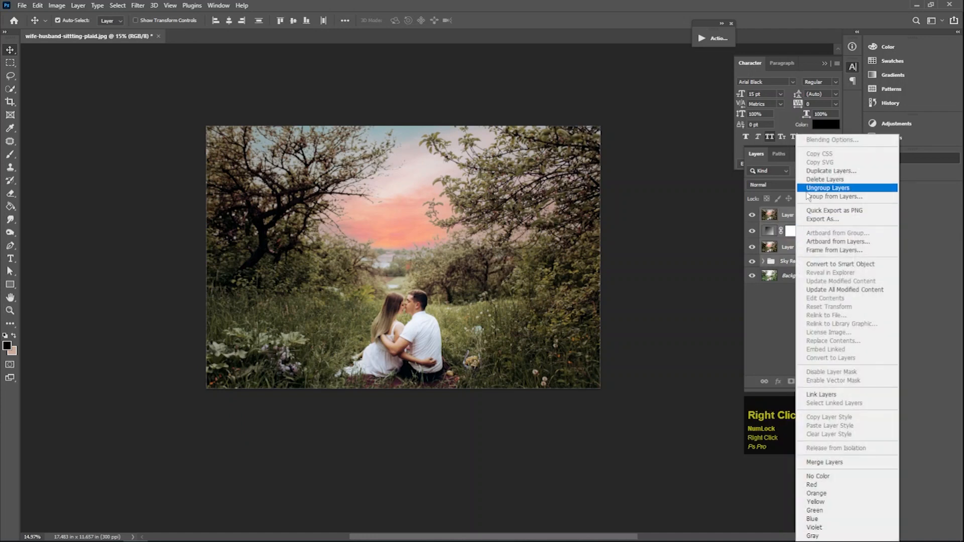
left_click(809, 197)
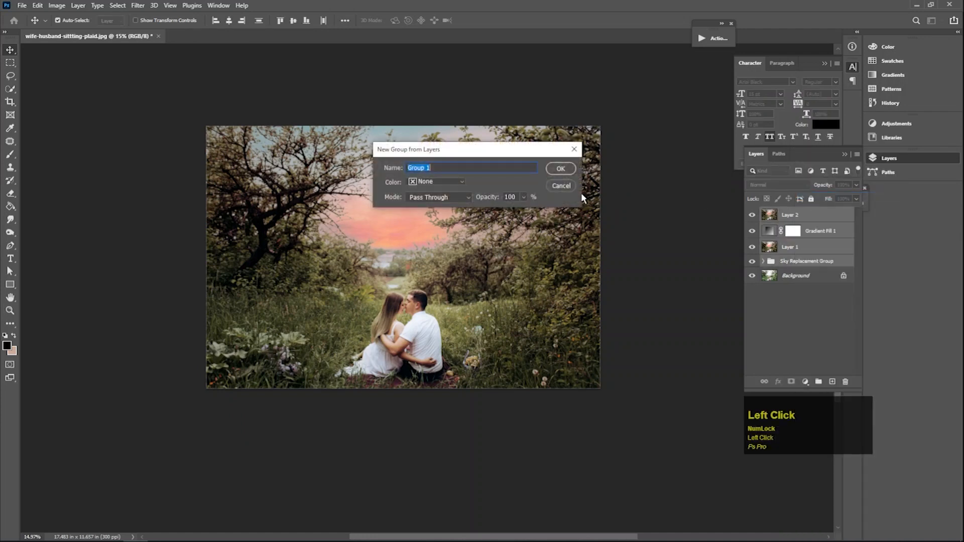
left_click(569, 173)
left_click(751, 213)
left_click(751, 214)
left_click(751, 214)
left_click(752, 214)
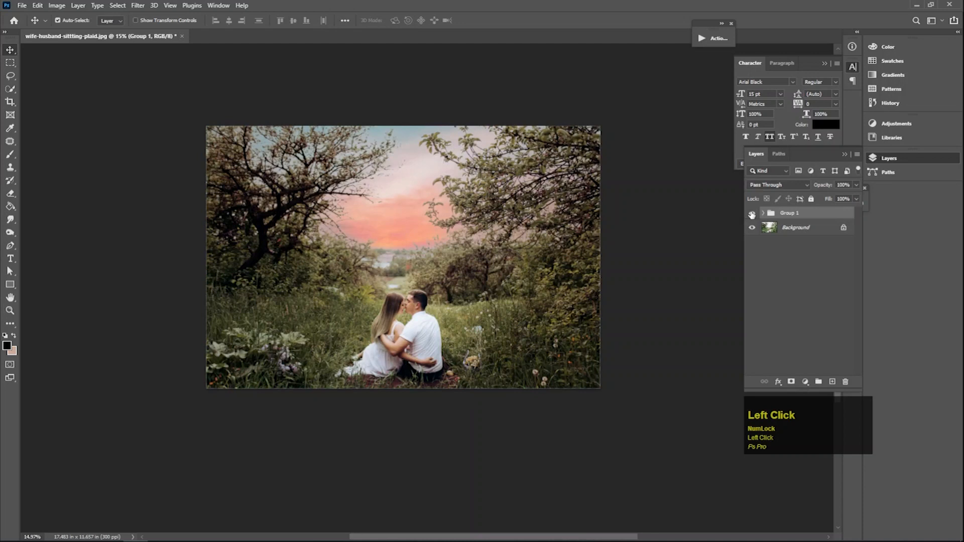